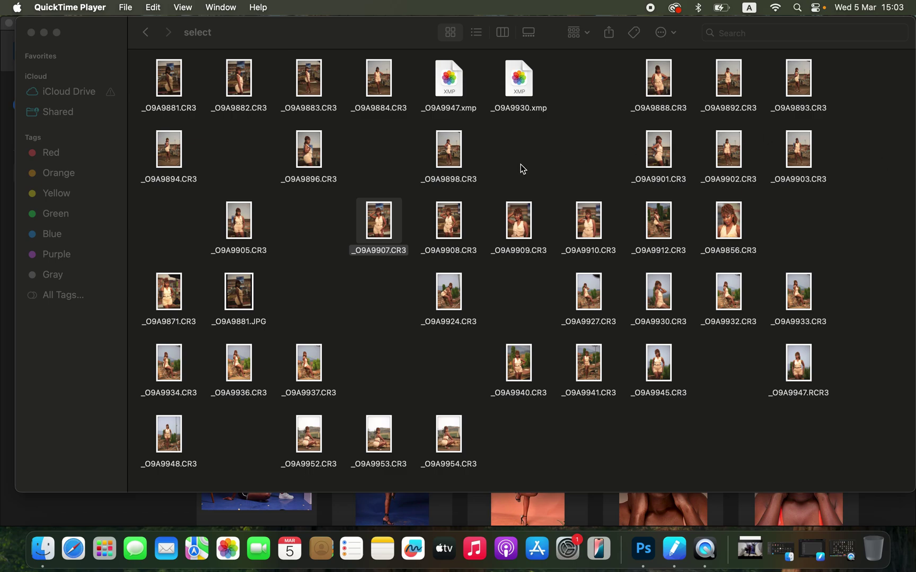
right_click(385, 231)
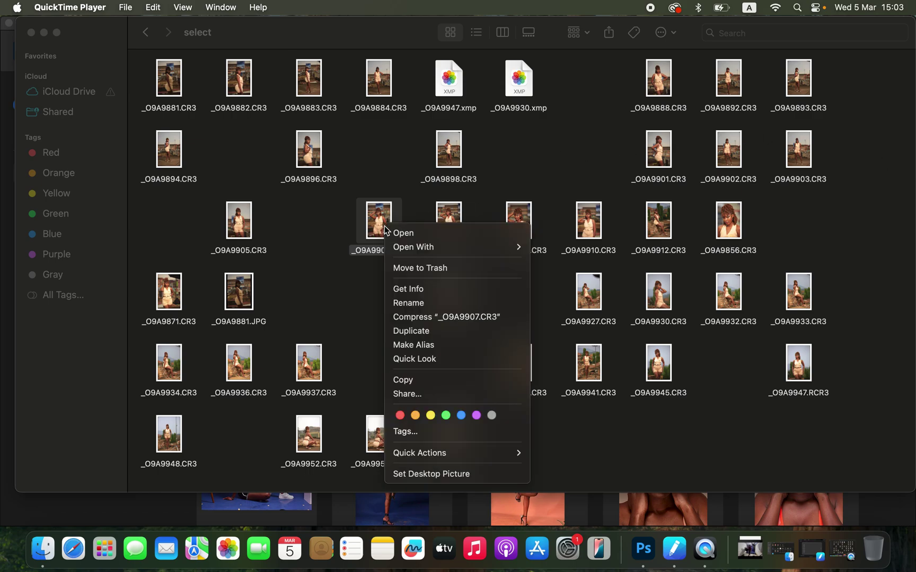
mouse_move(400, 248)
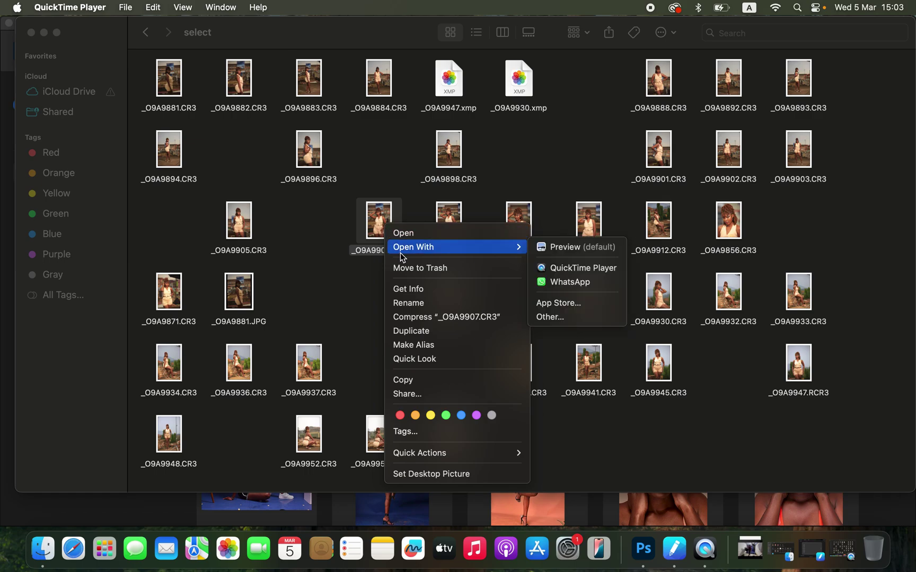
left_click(380, 221)
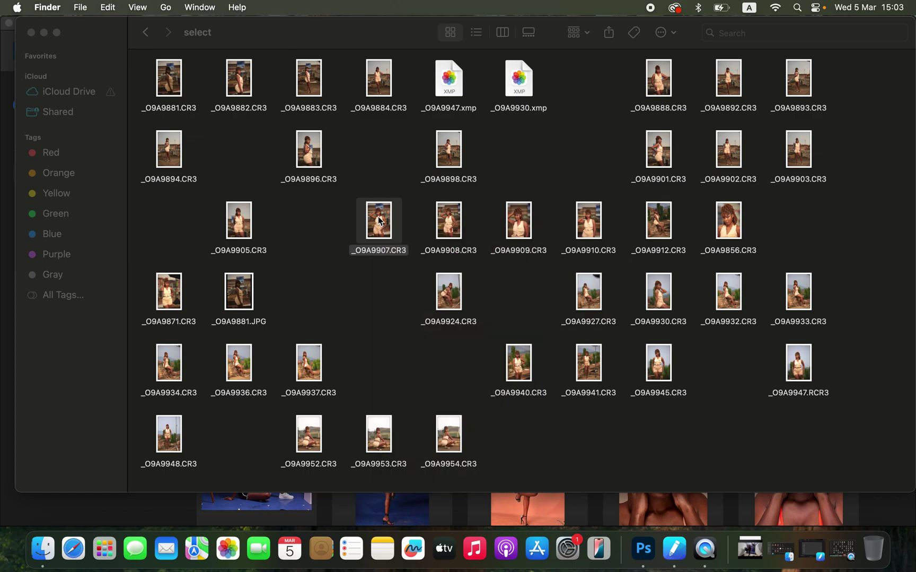
- Open _O9A9907.CR3 from the select folder in Photoshop and minimize the Finder window
left_click_drag(390, 222, 618, 390)
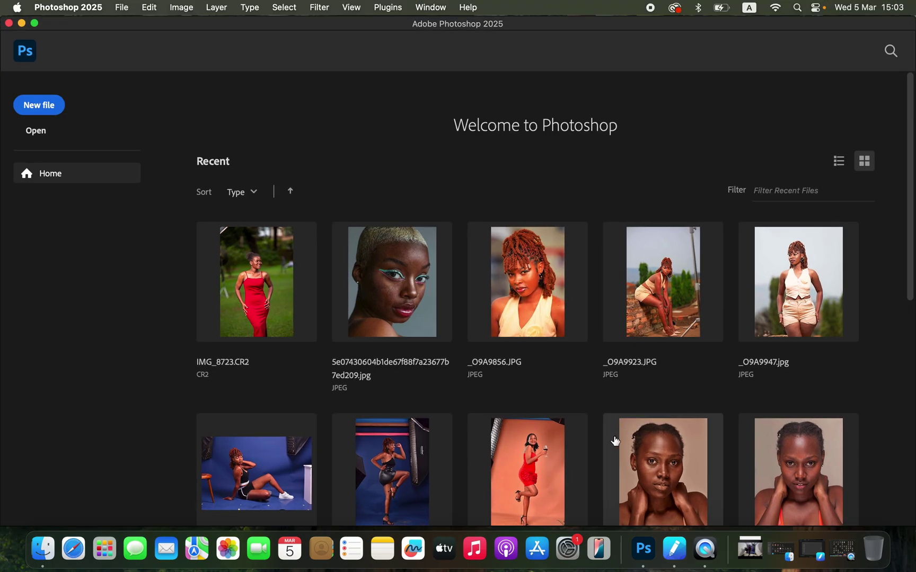
left_click(53, 545)
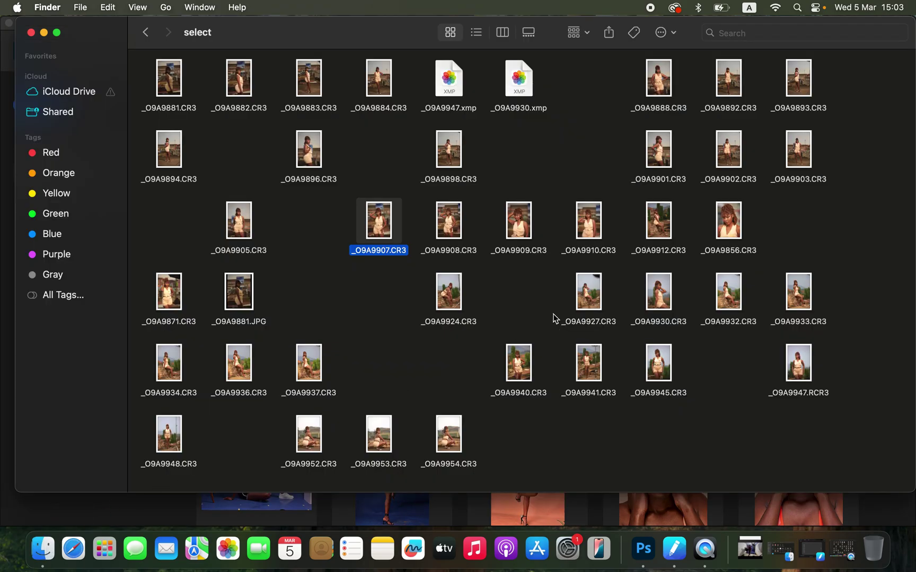
left_click_drag(358, 217, 545, 480)
left_click_drag(392, 31, 790, 79)
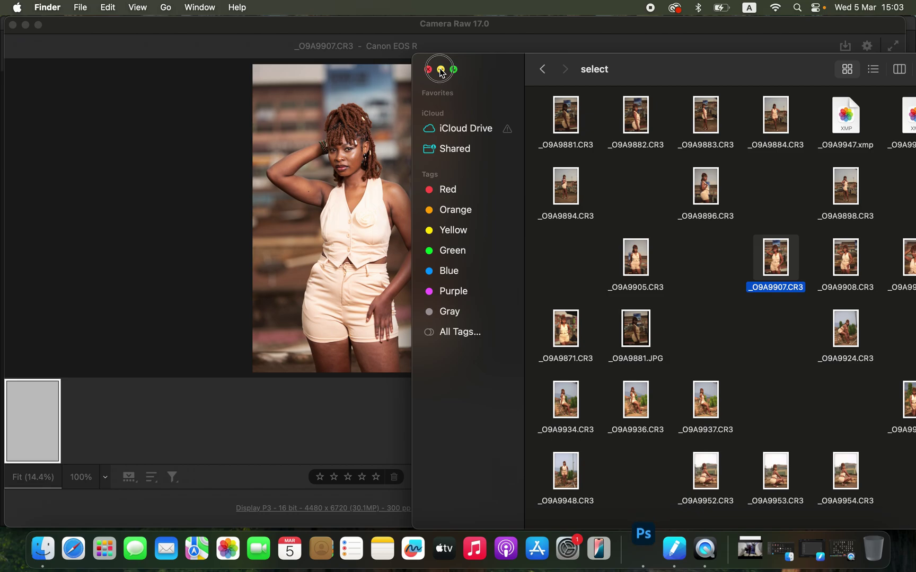
left_click(442, 70)
left_click(526, 33)
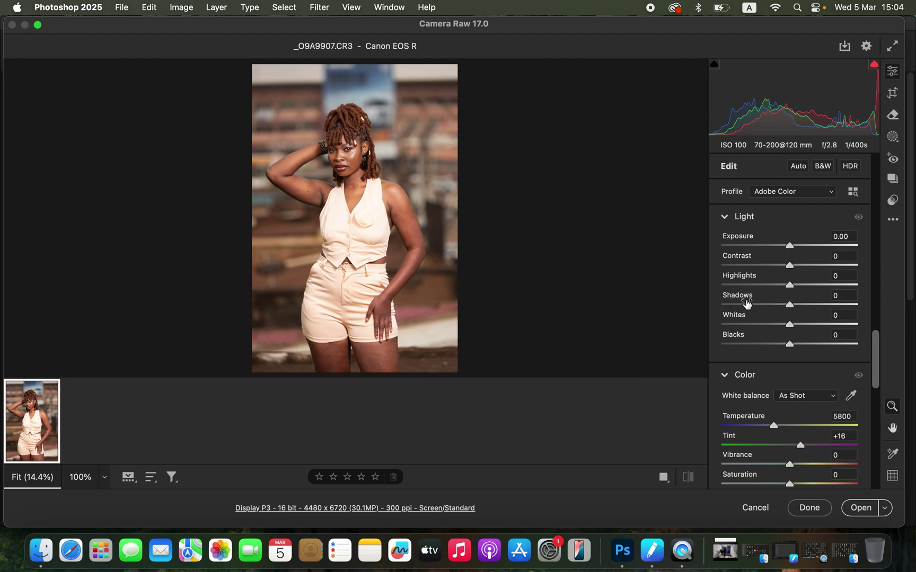
- Lower the photo's Highlights to -86 and Whites to -60 in Camera Raw
left_click(757, 284)
left_click_drag(758, 284, 731, 285)
left_click_drag(775, 323, 751, 324)
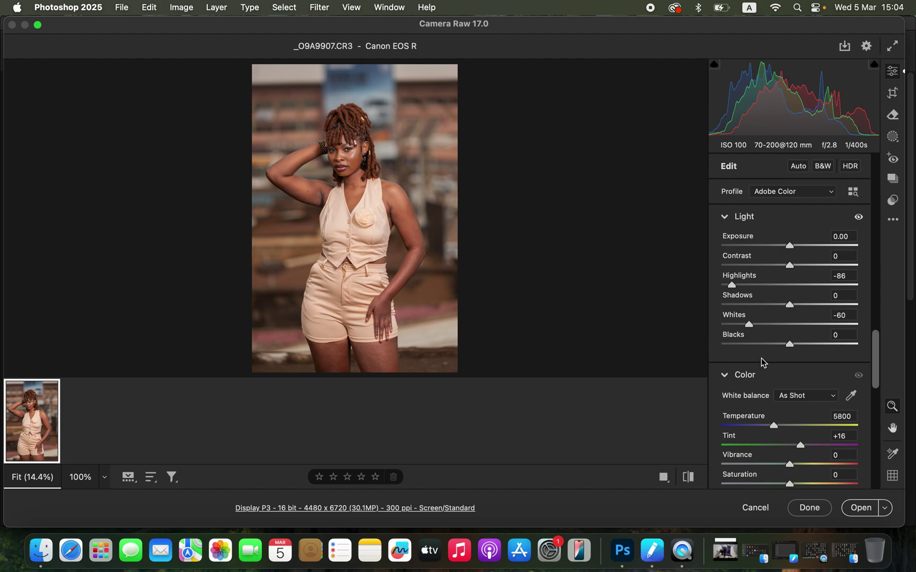
- Set the photo's Blacks to -16, Shadows to +30, Contrast to +13 and Exposure to +0.05
left_click_drag(790, 345, 779, 347)
left_click_drag(800, 305, 811, 307)
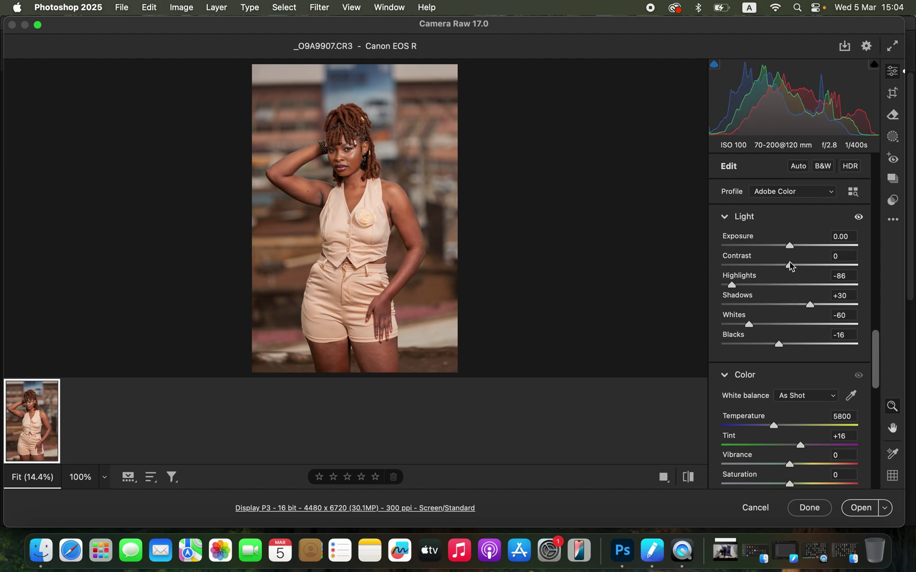
left_click_drag(789, 265, 798, 264)
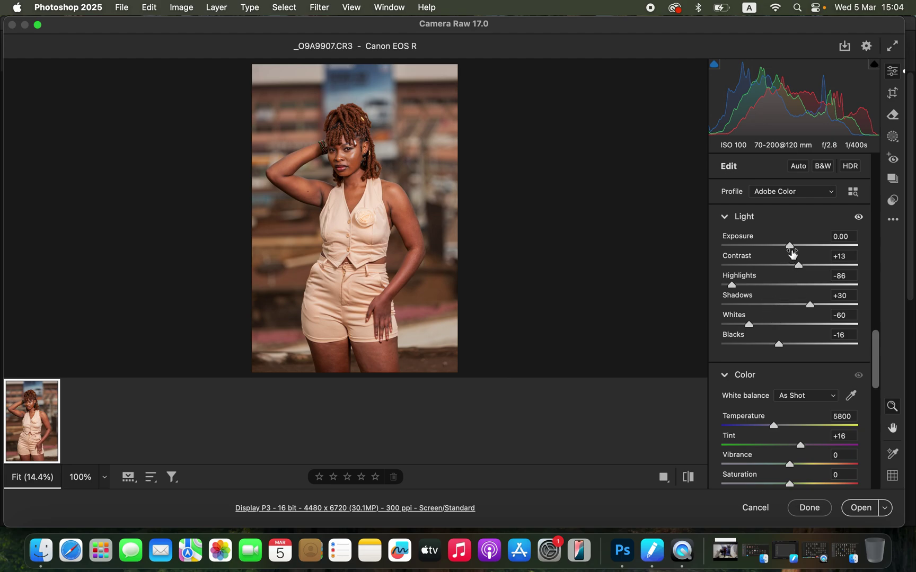
left_click_drag(792, 252, 792, 254)
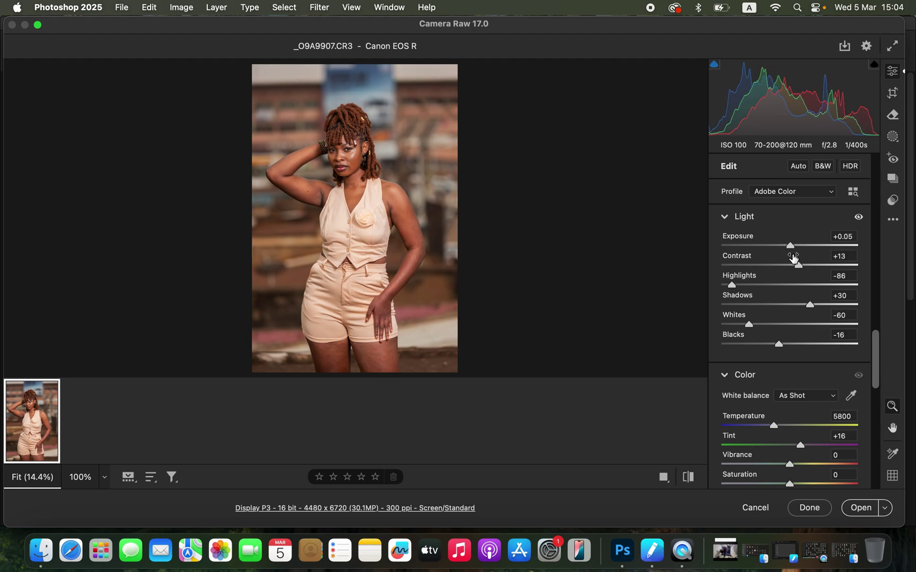
- Raise Shadows to +42 after a before/after comparison and open the raw photo for layer editing
left_click(689, 477)
left_click(691, 478)
left_click_drag(815, 303, 817, 306)
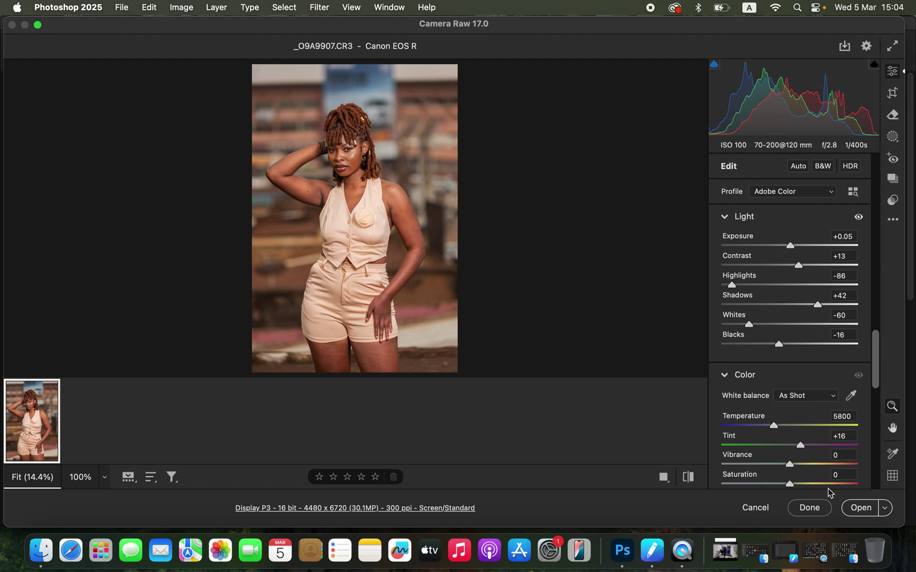
left_click(860, 511)
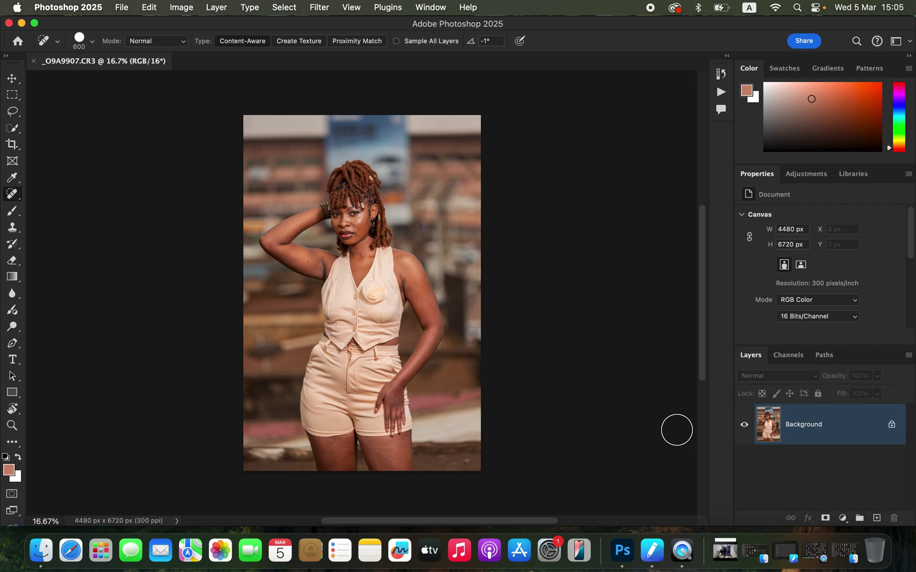
- Duplicate the Background layer twice and rename the lower copy COLOR
left_click(11, 117)
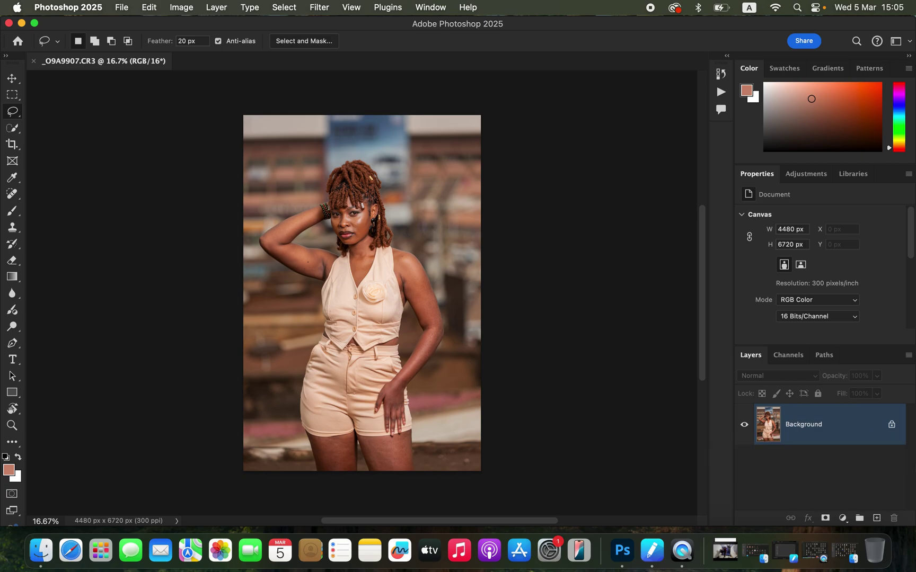
key("super+j")
key("super+j")
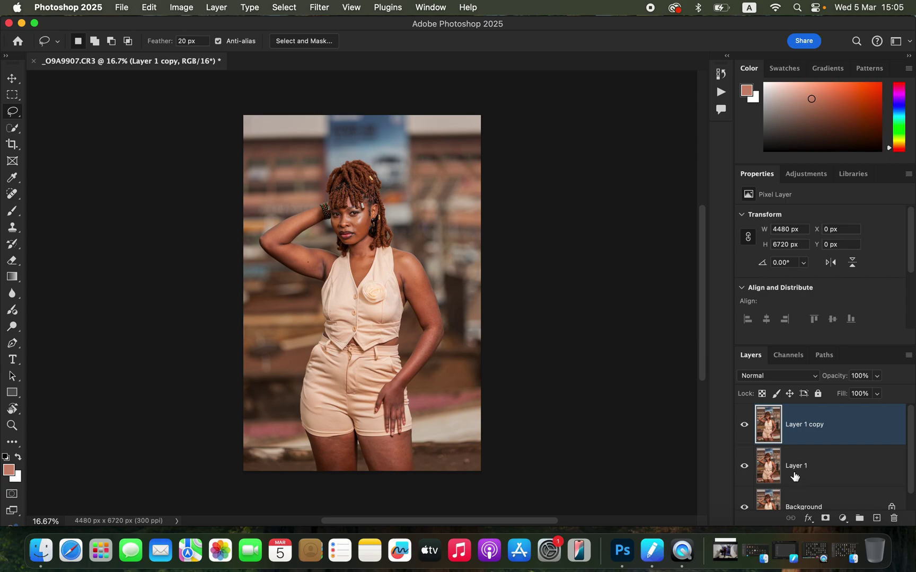
double_click(797, 466)
type("COLOR")
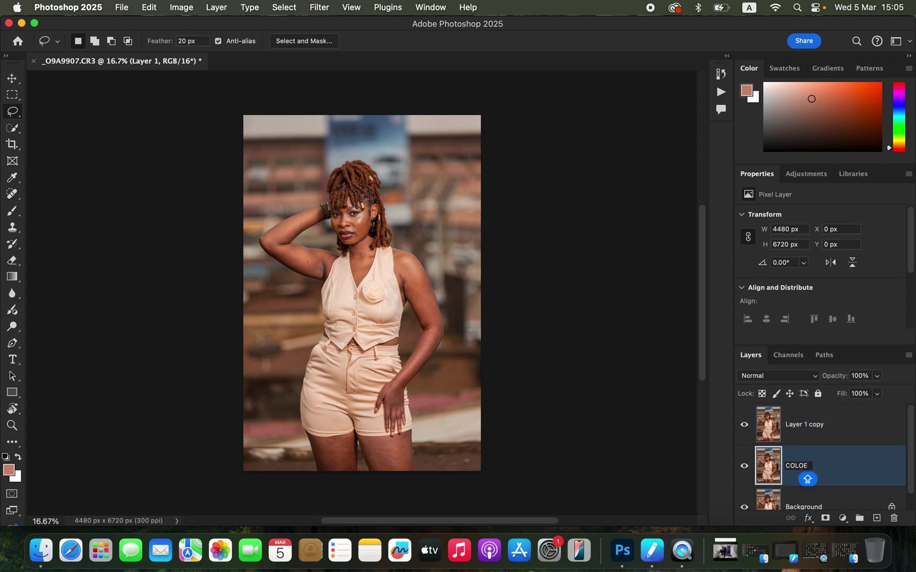
key("Return")
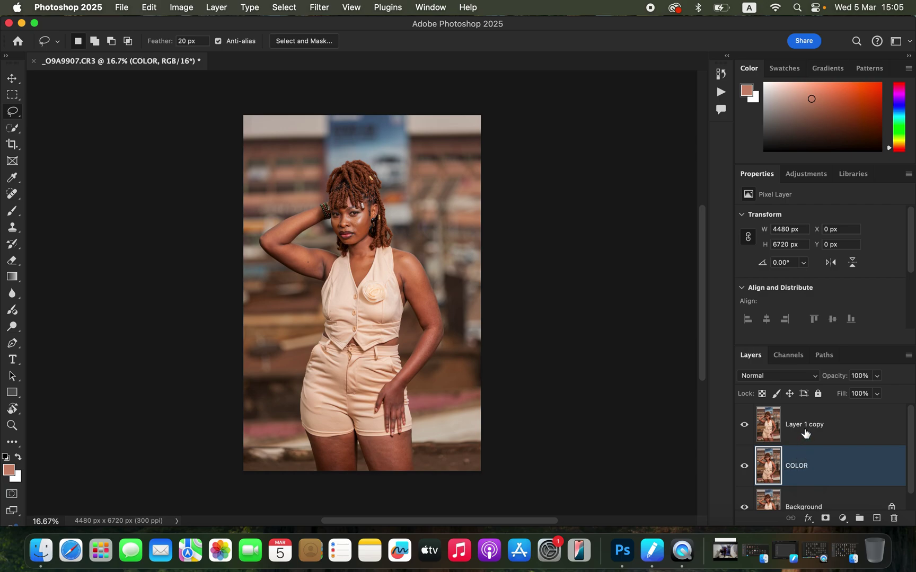
- Rename the topmost layer copy TEXTURE
double_click(800, 427)
type("T")
key("Caps_Lock")
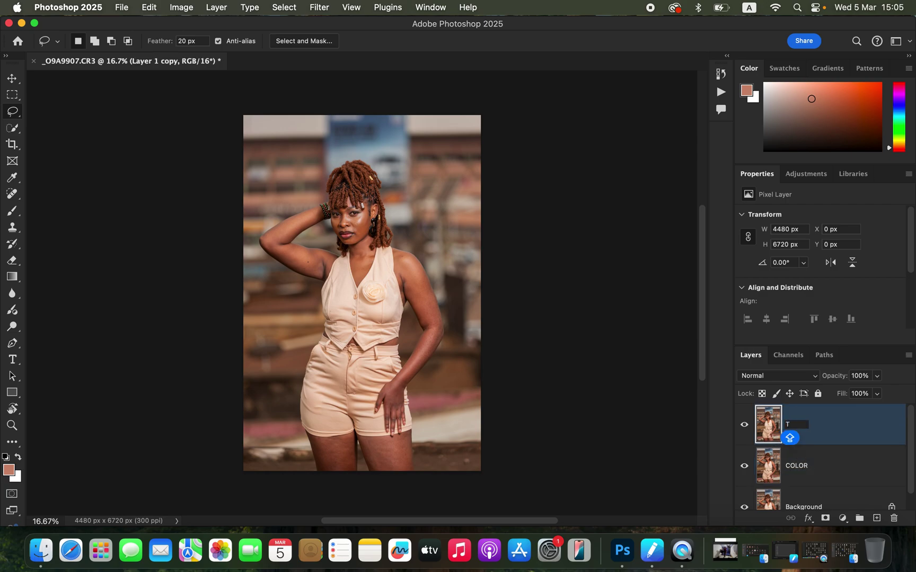
type("EXTURE")
key("Return")
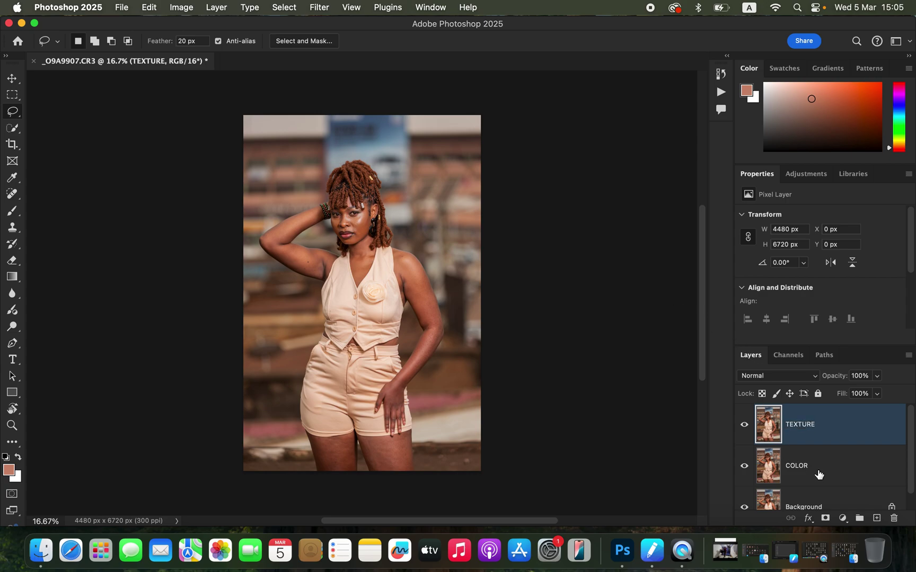
- Hide the TEXTURE layer and apply a Gaussian Blur with a 3.0 pixel radius to the COLOR layer, previewing the effect on the face
left_click(820, 474)
left_click(744, 425)
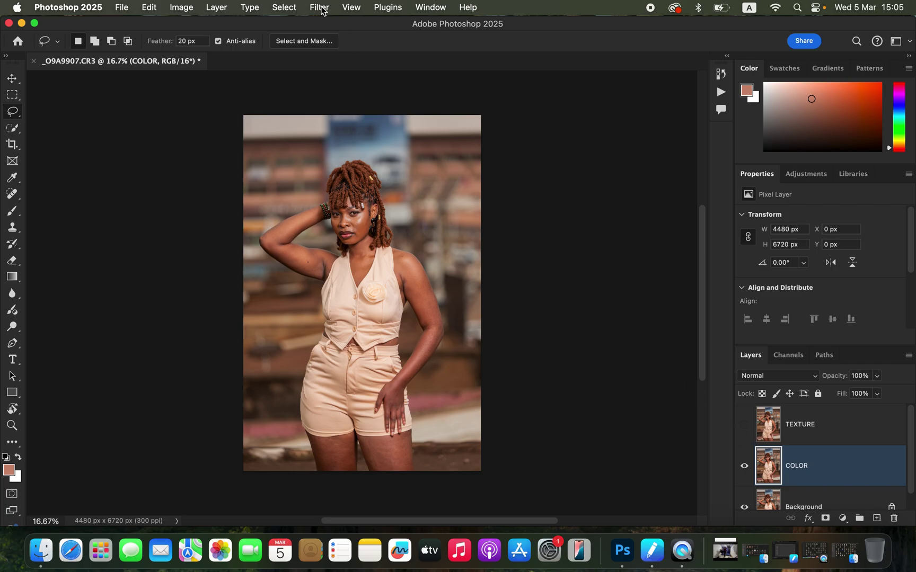
left_click(322, 12)
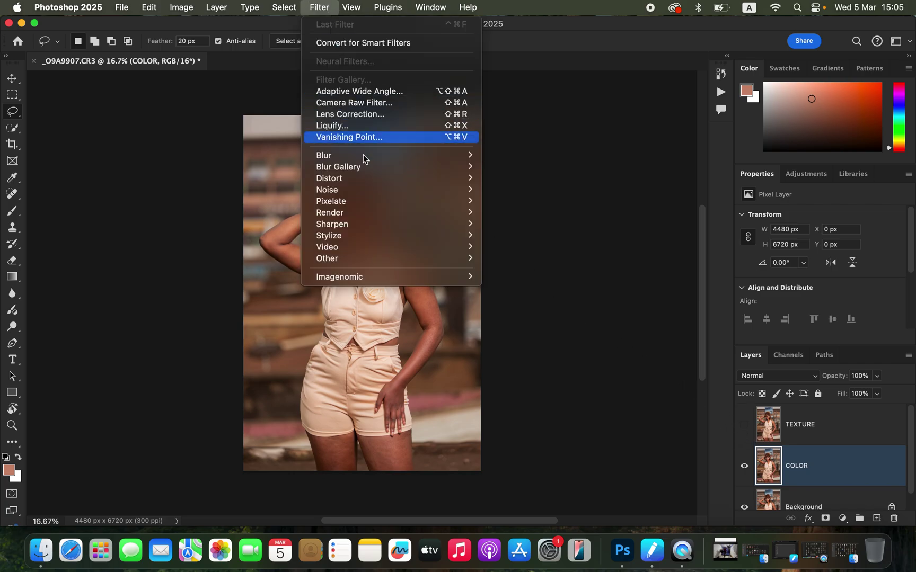
mouse_move(366, 156)
left_click(525, 201)
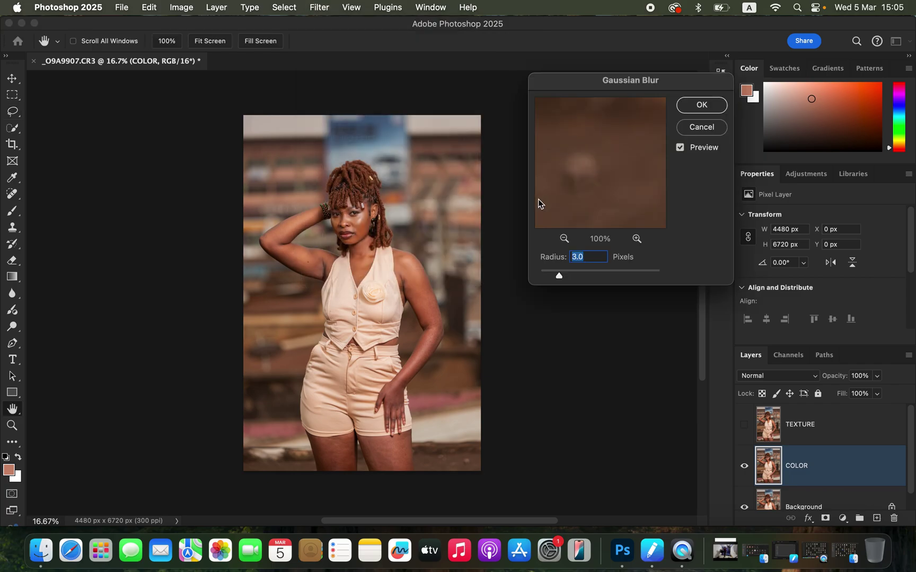
left_click_drag(561, 272, 507, 277)
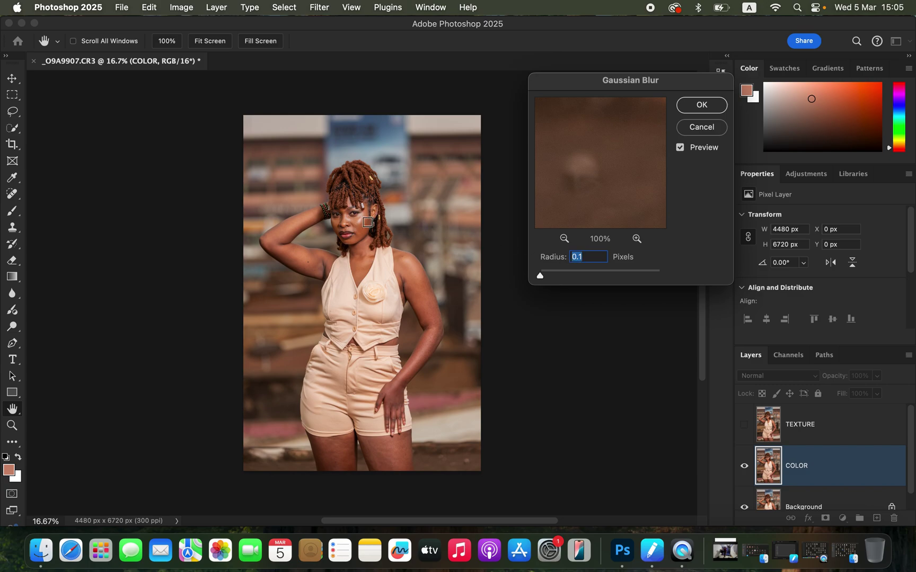
left_click(363, 221)
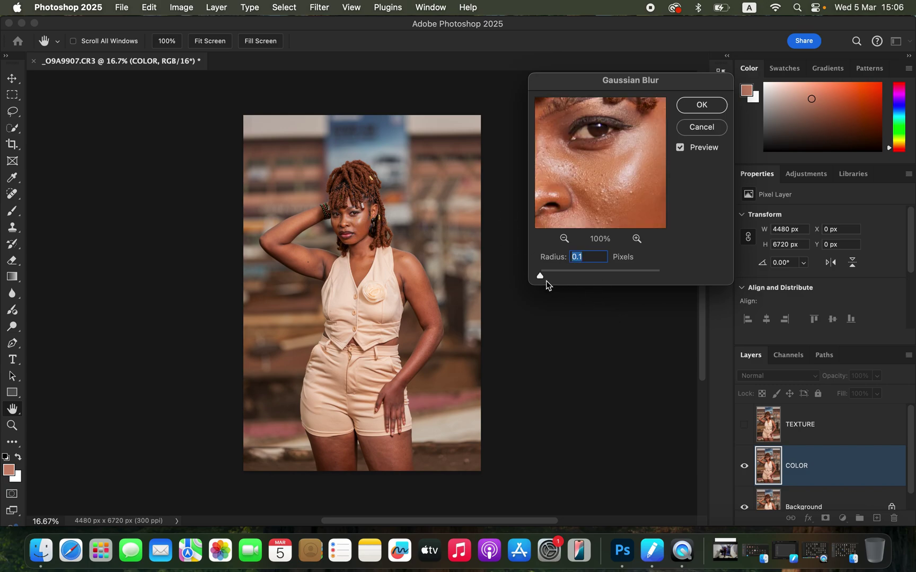
left_click_drag(542, 277, 559, 275)
mouse_move(613, 186)
left_mouse_down()
mouse_move(623, 172)
mouse_move(600, 183)
mouse_move(623, 184)
left_mouse_up()
left_click(577, 176)
left_click_drag(621, 173, 601, 180)
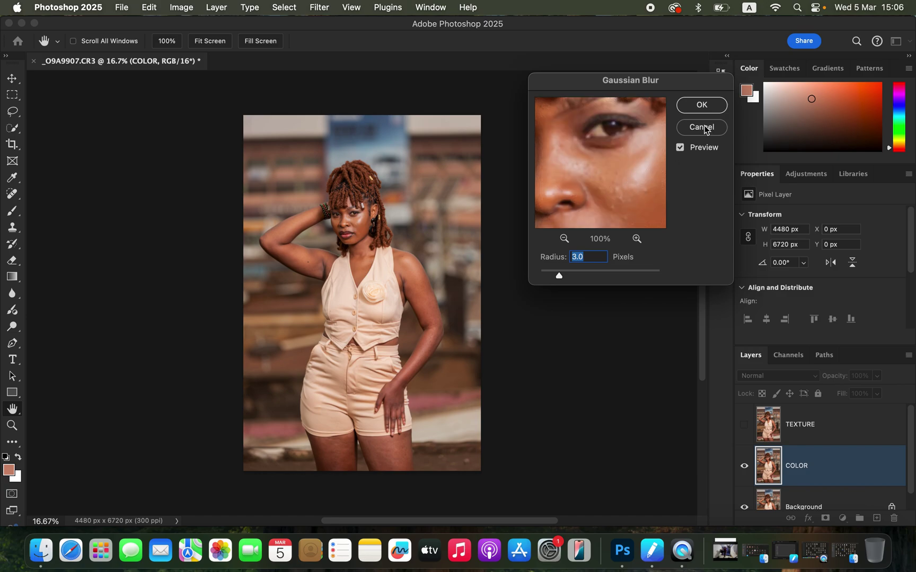
left_click(701, 106)
key("l")
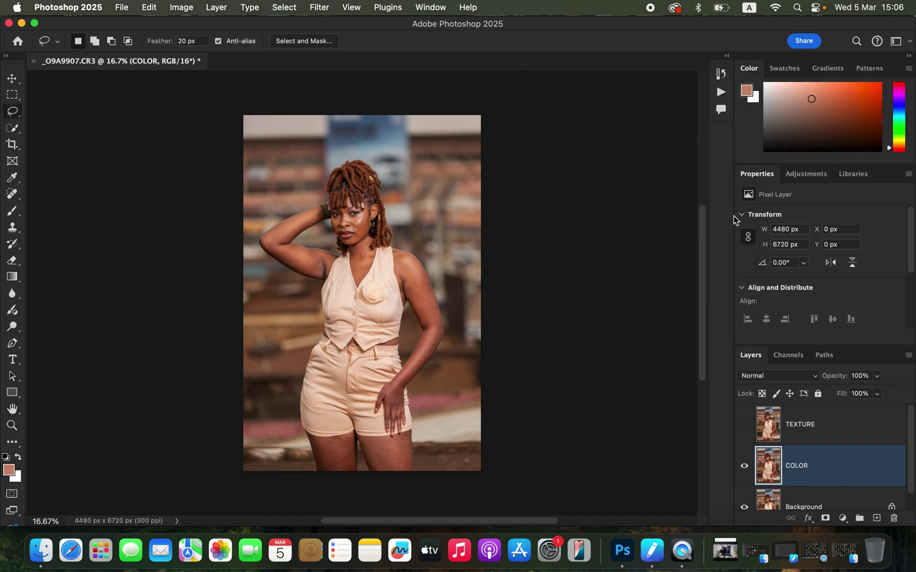
- Show and select the TEXTURE layer and start Apply Image with COLOR as the source layer
left_click(833, 431)
left_click(744, 424)
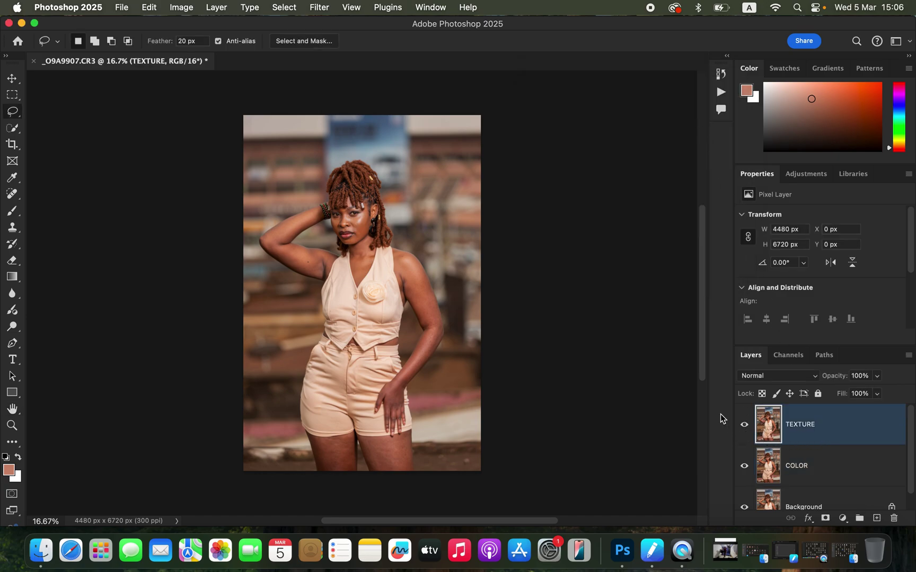
left_click(182, 8)
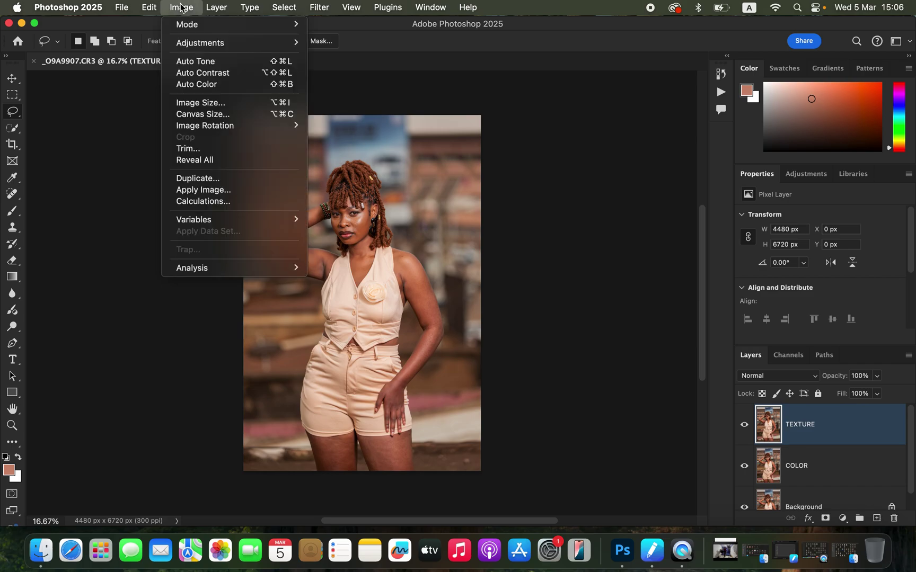
left_click(214, 192)
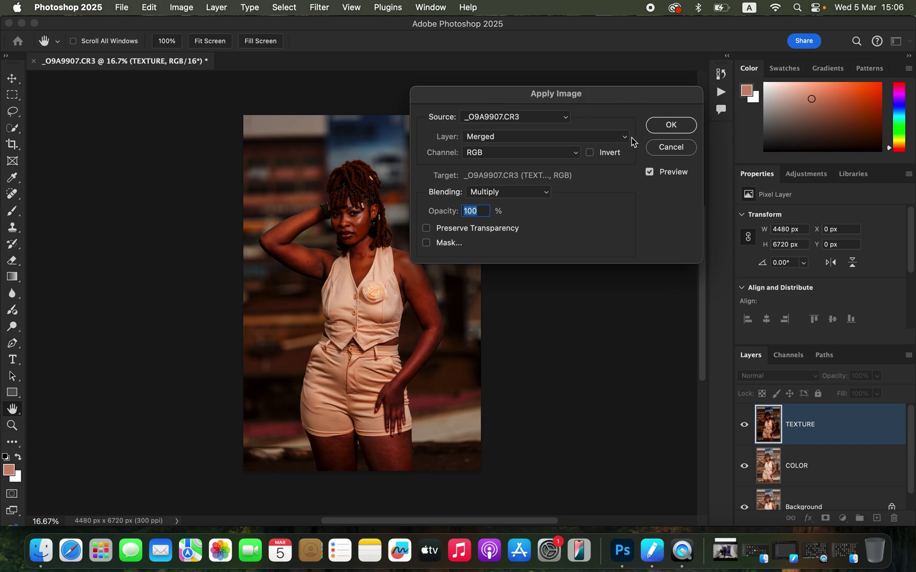
left_click(502, 139)
left_click(505, 170)
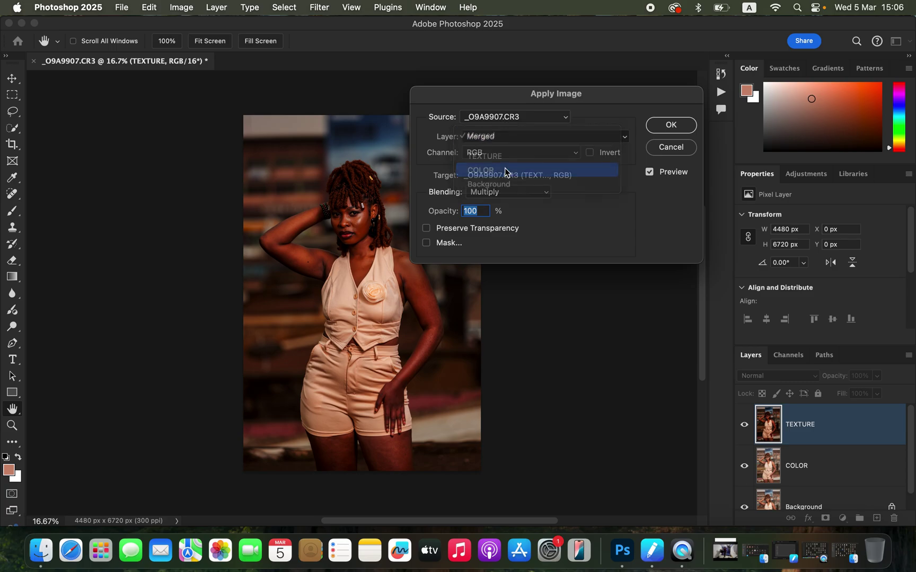
- Set the Apply Image blending to Add and invert the COLOR source
left_click(517, 192)
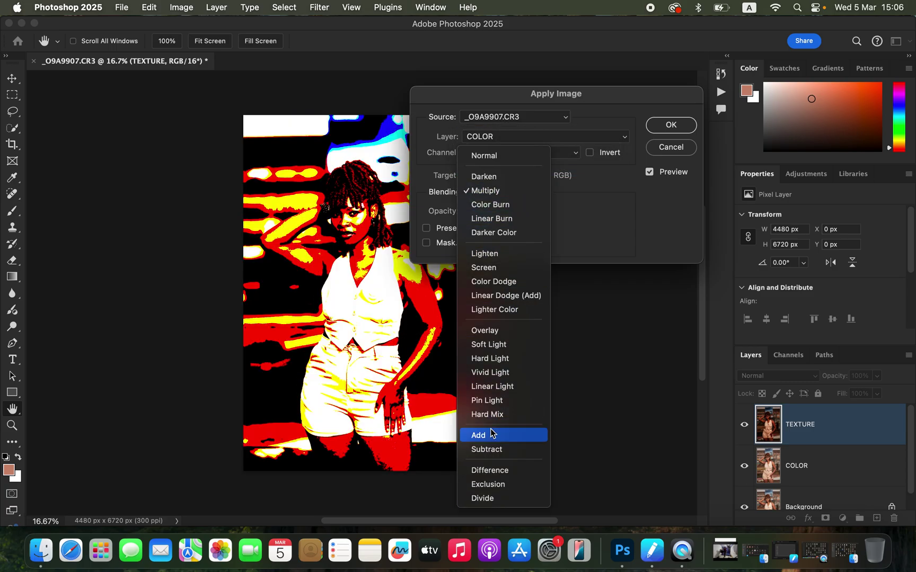
left_click(492, 436)
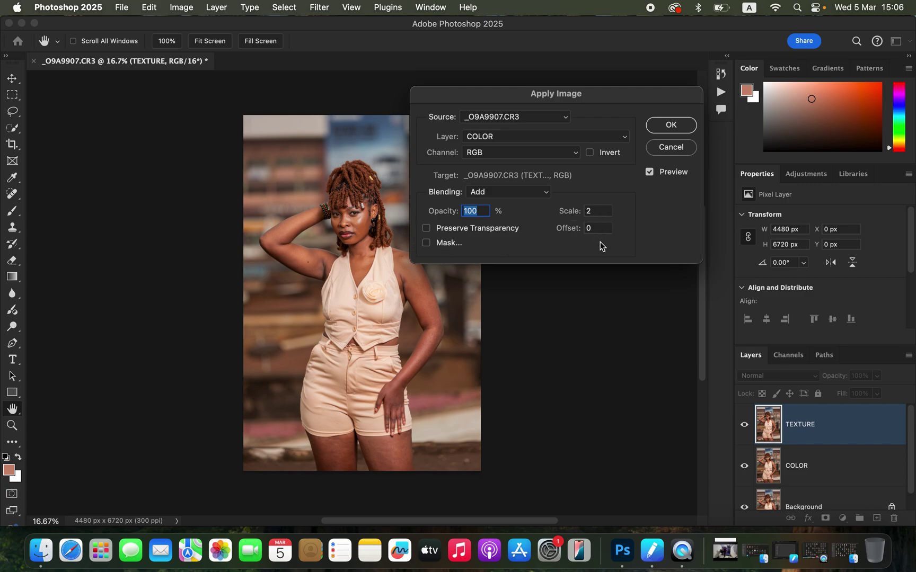
left_click(590, 154)
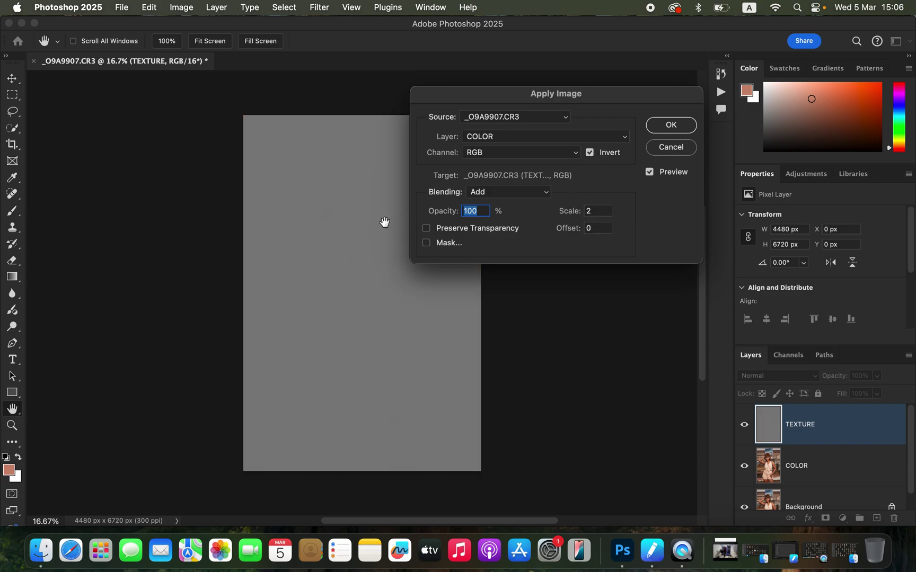
- Try the Apply Image settings with Invert off, Subtract blending, scale 2 and offset 128
key("super+equal")
key("super+equal")
key("super+equal")
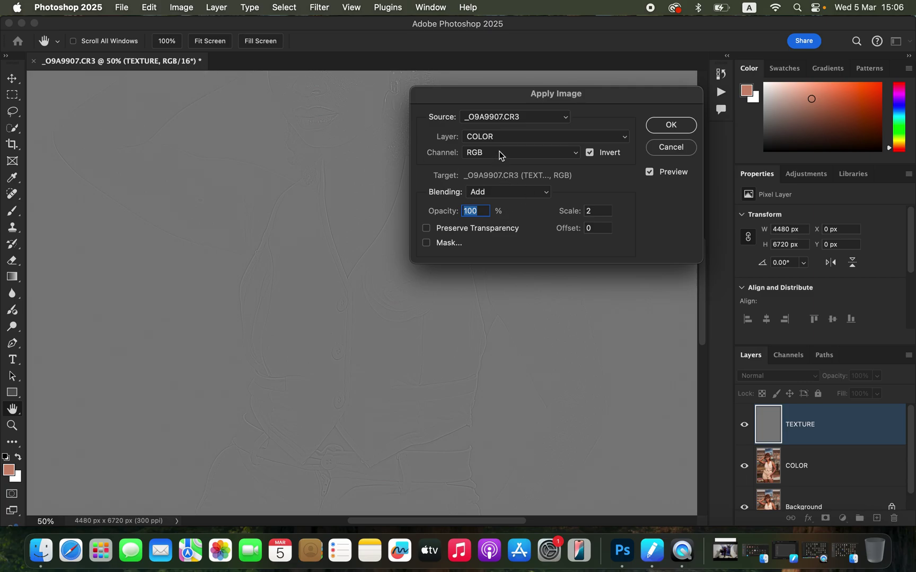
left_click(590, 154)
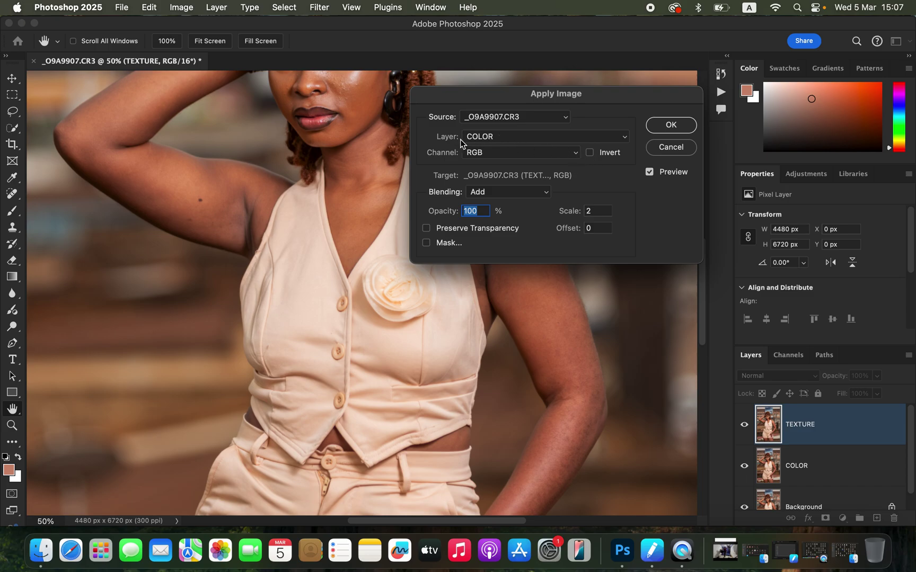
left_click(500, 156)
left_click(499, 155)
left_click(511, 192)
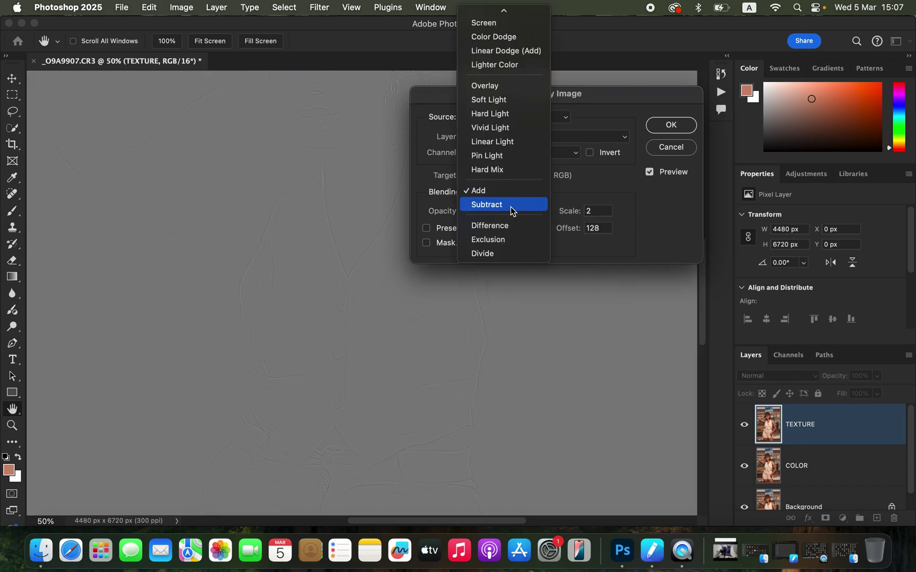
left_click(512, 205)
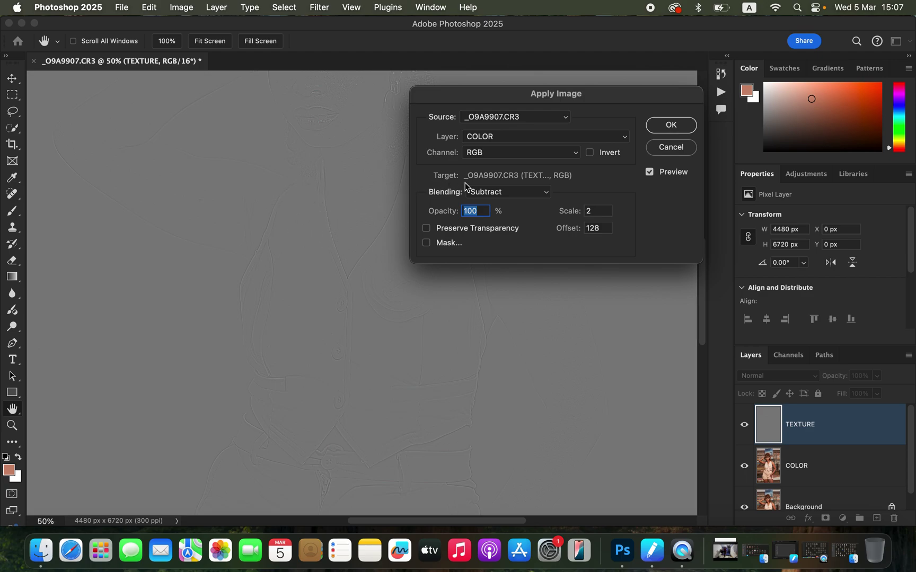
- Set Apply Image back to Add blending with the COLOR source inverted, scale 2 and offset 0, and apply it to the TEXTURE layer
left_click(498, 192)
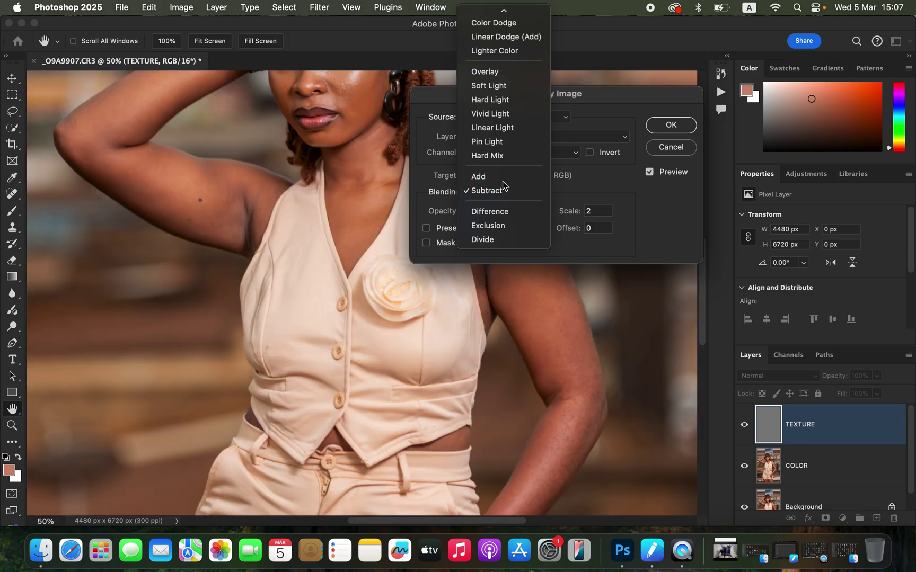
left_click(499, 179)
left_click(590, 153)
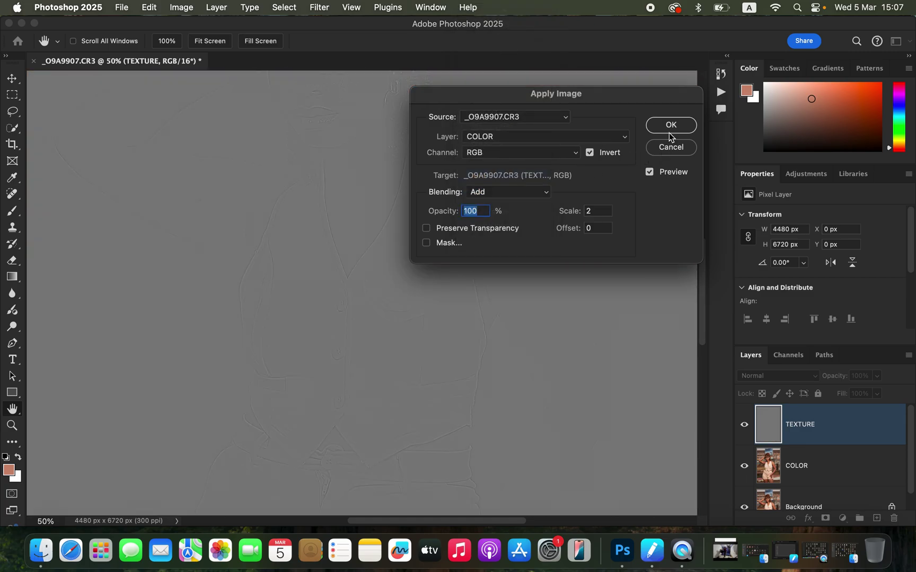
left_click(671, 125)
- Set the TEXTURE layer's blend mode to Linear Light
left_click(784, 378)
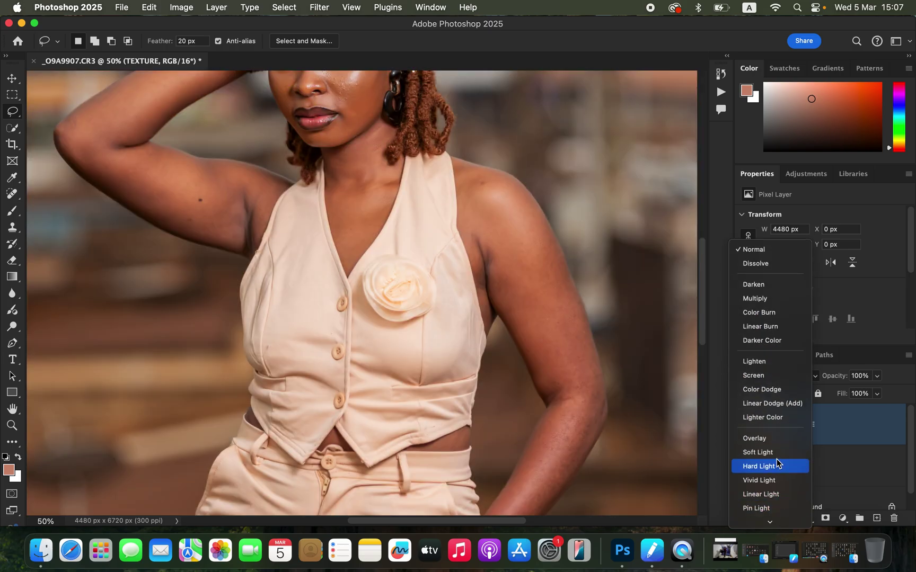
left_click(784, 492)
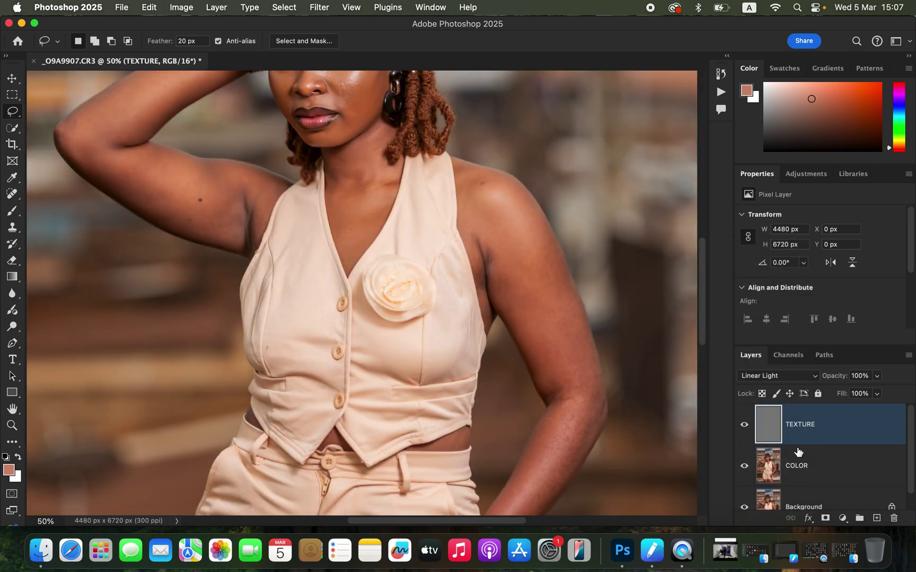
key("super+minus")
key("super+minus")
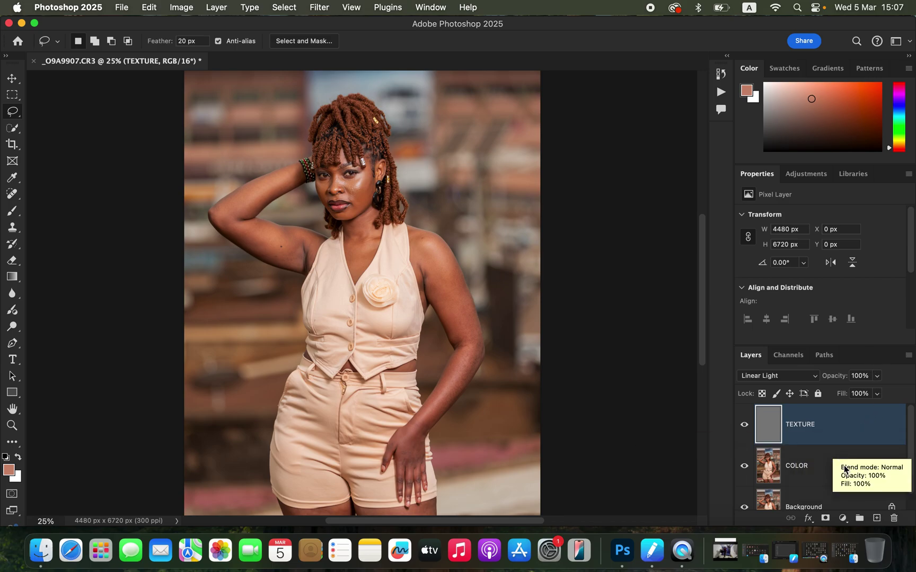
- Group the TEXTURE and COLOR layers and name the group freq sep
left_click(843, 463, "shift")
key("super+g")
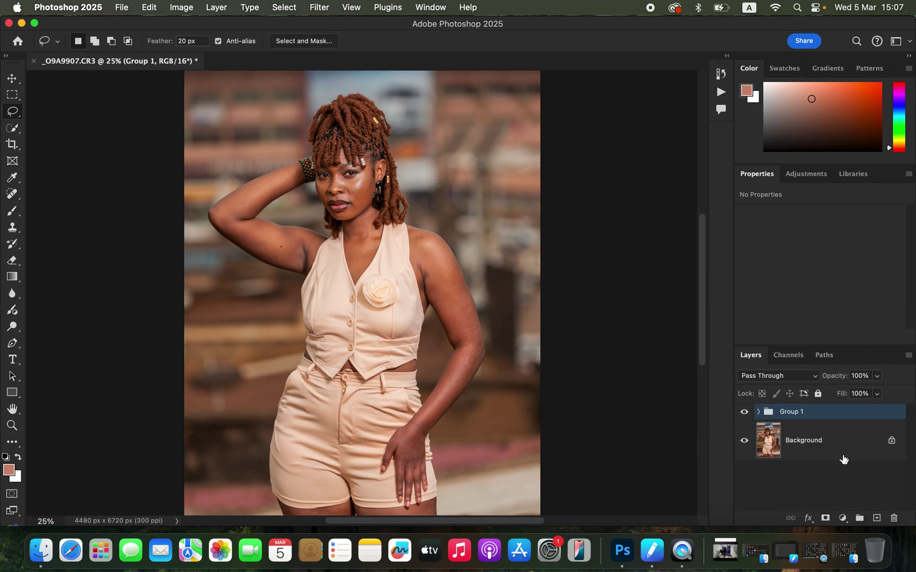
double_click(795, 412)
type("freq sep")
key("Return")
- Select the COLOR layer inside the freq sep group and activate the Mixer Brush, reviewing its brush and load settings
left_click(759, 412)
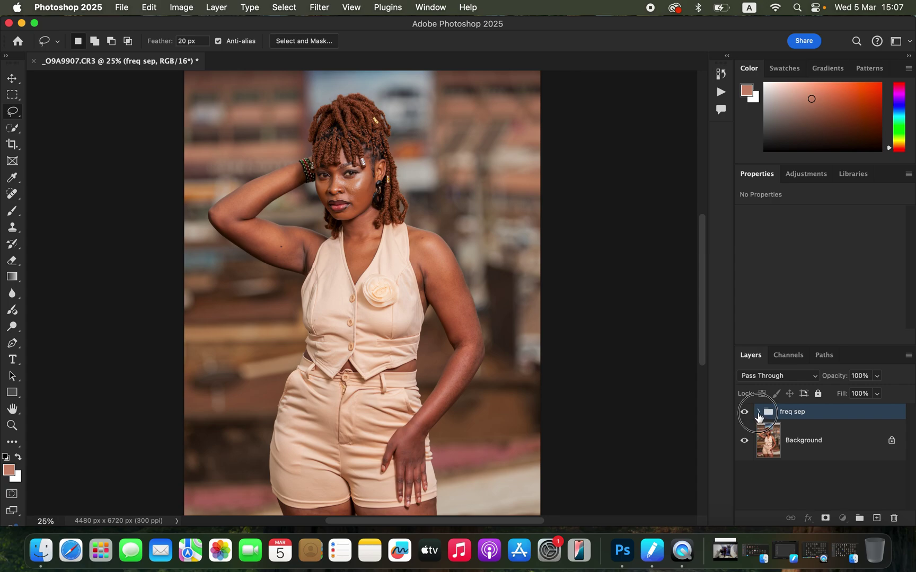
left_click(828, 488)
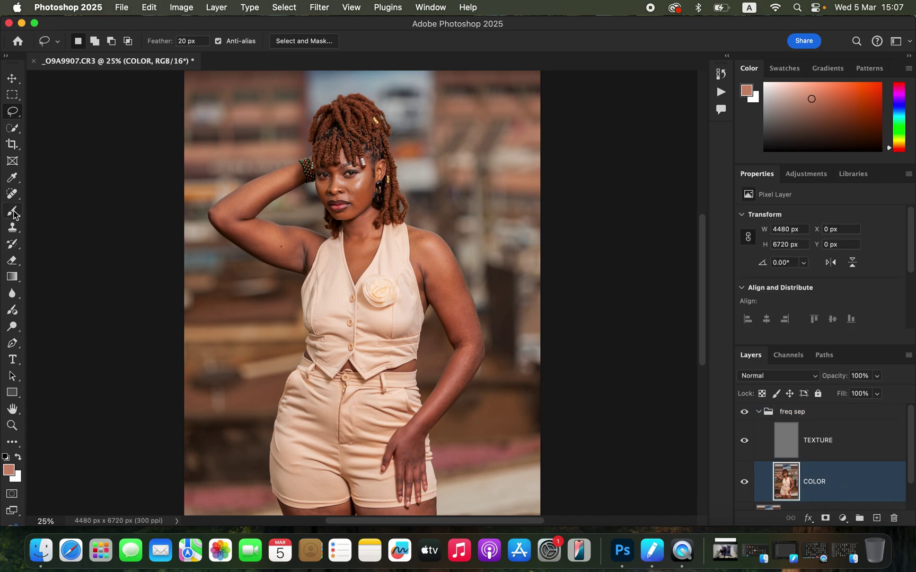
left_click_drag(14, 214, 73, 245)
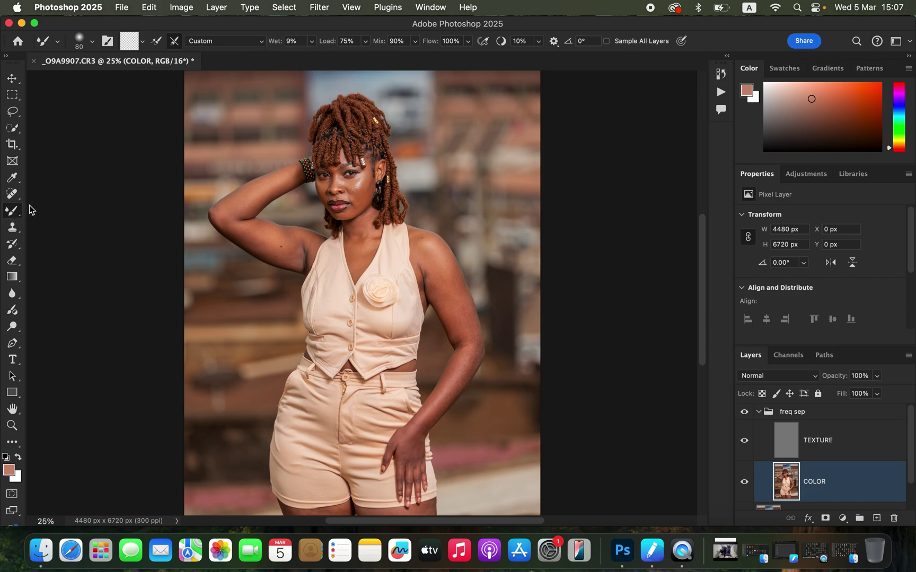
left_click(92, 42)
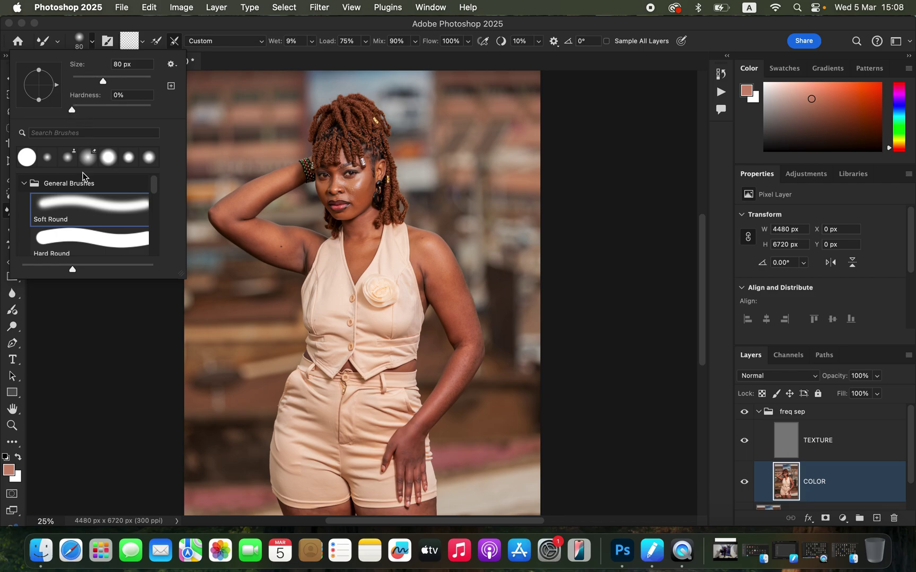
left_click(88, 45)
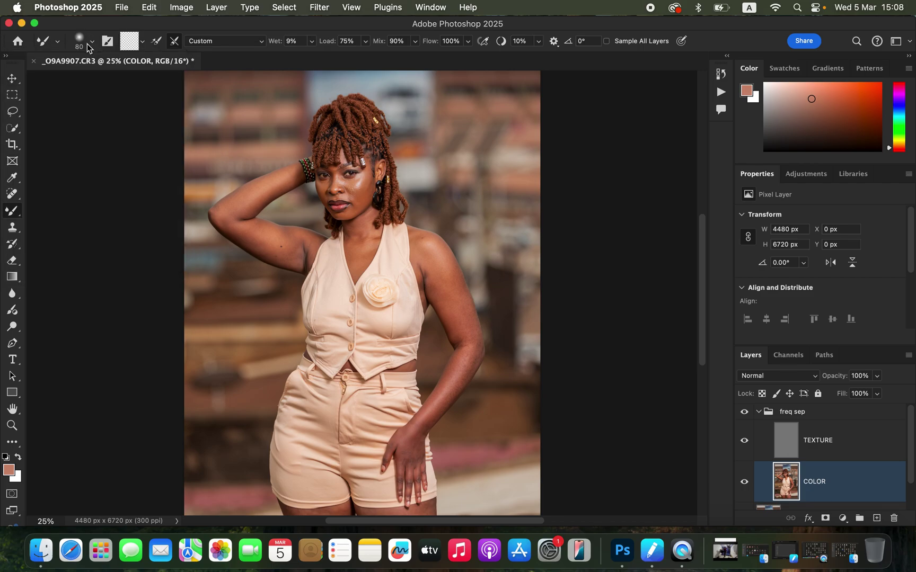
left_click(144, 47)
left_click(183, 68)
left_click(174, 42)
- Hide the TEXTURE layer and smooth the lowered arm and hand on the COLOR layer, using a 250 px Mixer Brush for the arm
left_click(745, 444)
key("bracketright")
key("bracketright")
key("bracketright")
mouse_move(429, 267)
left_mouse_down()
mouse_move(425, 261)
mouse_move(456, 323)
mouse_move(429, 259)
mouse_move(445, 297)
mouse_move(450, 271)
mouse_move(457, 327)
mouse_move(419, 236)
mouse_move(453, 284)
mouse_move(463, 306)
mouse_move(433, 271)
mouse_move(470, 337)
mouse_move(427, 253)
mouse_move(468, 337)
left_mouse_up()
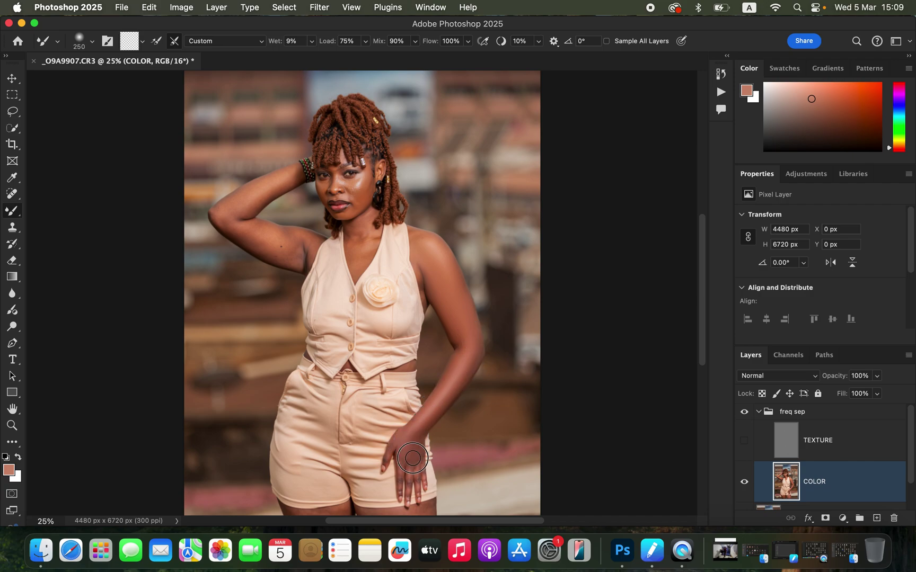
key("bracketleft")
key("bracketleft")
key("bracketleft")
key("bracketleft")
- Smooth the raised arm with a 200 px Mixer Brush and blend the face's skin tones with a smaller one
key("bracketright")
key("bracketright")
key("bracketright")
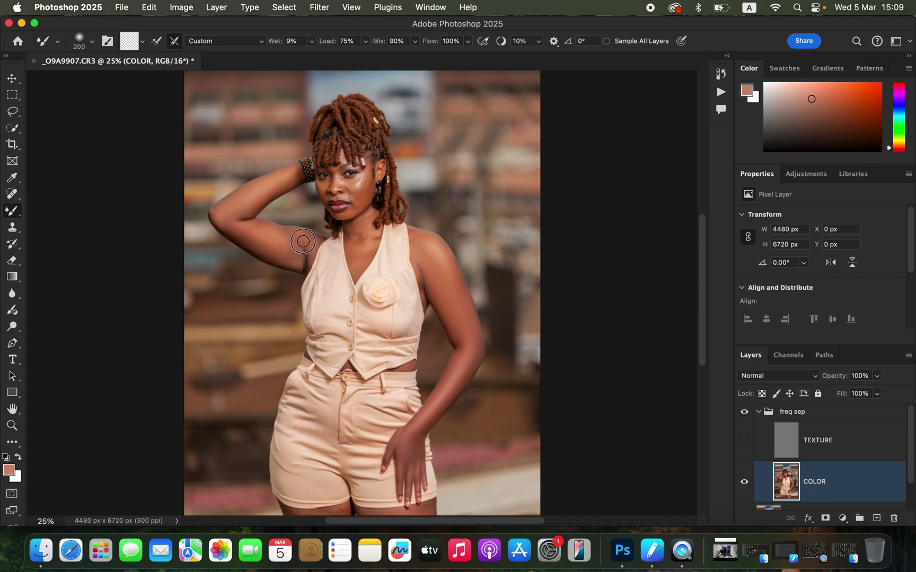
left_click_drag(300, 257, 225, 223)
key("super+plus")
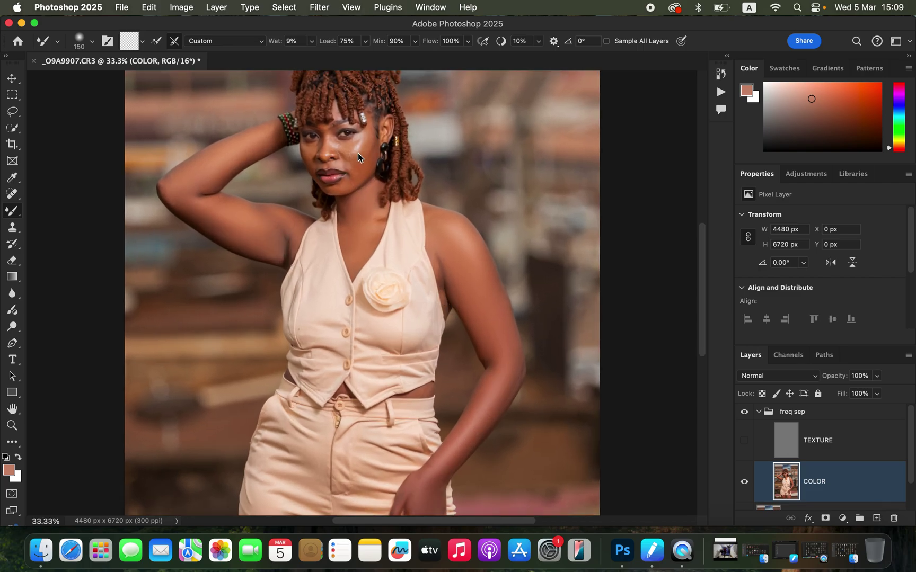
mouse_move(369, 143)
left_mouse_down()
mouse_move(358, 150)
mouse_move(364, 155)
mouse_move(370, 133)
mouse_move(351, 175)
mouse_move(365, 164)
mouse_move(343, 187)
mouse_move(371, 132)
mouse_move(357, 150)
mouse_move(353, 137)
mouse_move(341, 147)
mouse_move(361, 146)
mouse_move(328, 140)
mouse_move(327, 150)
mouse_move(337, 144)
left_mouse_up()
- Smooth the skin of both thighs on the COLOR layer with the Mixer Brush, enlarging it from 200 to 300 px
scroll(453, 350, "down", 10)
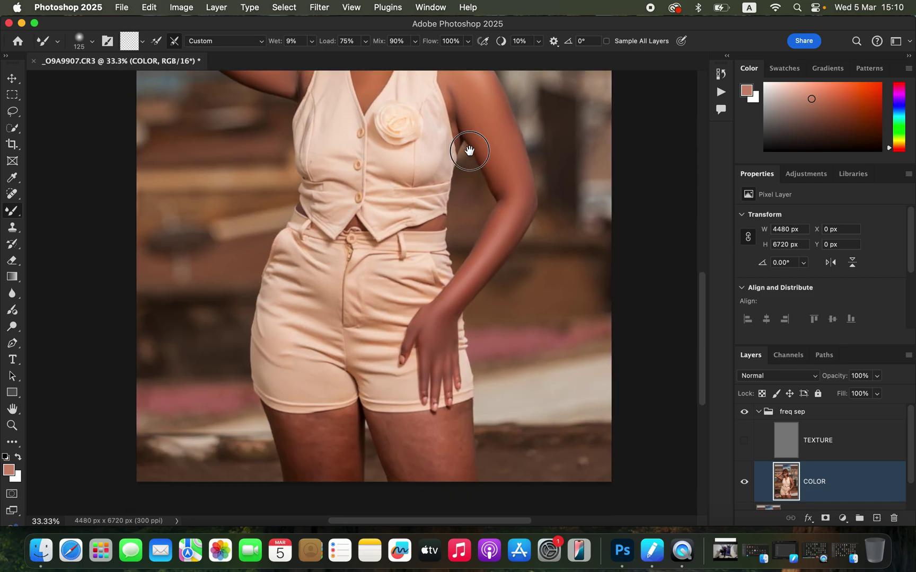
key("bracketright")
key("bracketright")
key("bracketright")
mouse_move(468, 364)
left_mouse_down()
mouse_move(476, 338)
mouse_move(469, 378)
mouse_move(462, 341)
mouse_move(476, 333)
mouse_move(475, 356)
mouse_move(440, 372)
mouse_move(441, 351)
mouse_move(449, 395)
mouse_move(439, 367)
mouse_move(411, 357)
mouse_move(413, 366)
mouse_move(403, 348)
mouse_move(416, 381)
mouse_move(399, 342)
mouse_move(429, 345)
mouse_move(420, 344)
mouse_move(433, 380)
mouse_move(433, 361)
mouse_move(444, 355)
mouse_move(418, 356)
mouse_move(397, 340)
mouse_move(412, 355)
mouse_move(389, 332)
mouse_move(413, 386)
mouse_move(391, 337)
mouse_move(437, 346)
mouse_move(479, 332)
mouse_move(480, 391)
left_mouse_up()
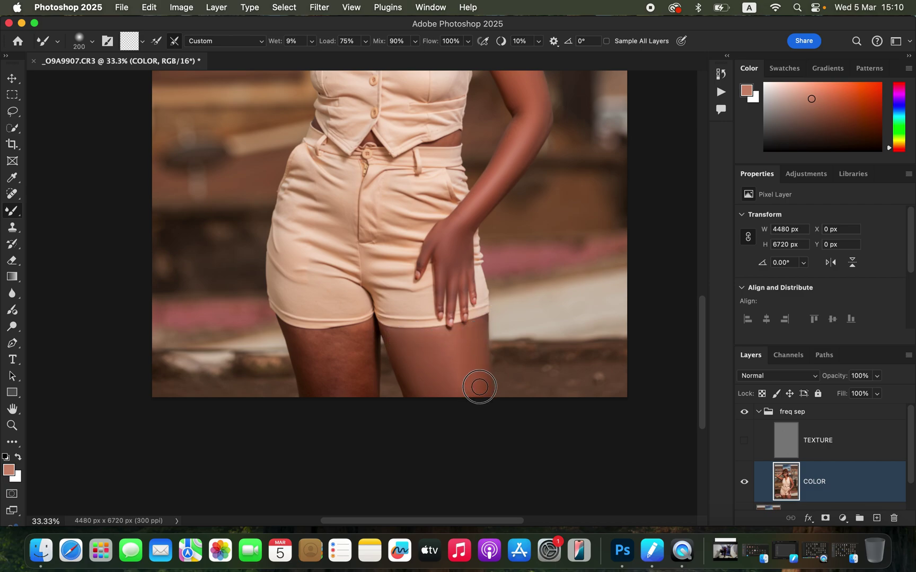
mouse_move(364, 343)
left_mouse_down()
mouse_move(364, 384)
mouse_move(365, 330)
mouse_move(344, 342)
mouse_move(340, 357)
mouse_move(367, 328)
mouse_move(344, 391)
mouse_move(353, 359)
mouse_move(368, 392)
mouse_move(308, 352)
mouse_move(322, 382)
mouse_move(336, 339)
mouse_move(311, 341)
mouse_move(364, 330)
mouse_move(365, 351)
mouse_move(339, 401)
mouse_move(305, 363)
left_mouse_up()
key("bracketright")
key("bracketright")
mouse_move(304, 341)
left_mouse_down()
mouse_move(307, 364)
mouse_move(315, 351)
mouse_move(340, 385)
mouse_move(303, 351)
mouse_move(320, 401)
mouse_move(360, 380)
mouse_move(323, 339)
mouse_move(301, 340)
mouse_move(324, 351)
mouse_move(364, 322)
mouse_move(425, 360)
mouse_move(414, 382)
mouse_move(443, 348)
mouse_move(435, 332)
mouse_move(464, 335)
mouse_move(480, 351)
mouse_move(480, 399)
mouse_move(425, 375)
mouse_move(438, 375)
left_mouse_up()
- Show the TEXTURE layer and review the smoothed skin across the whole portrait
left_click(745, 445)
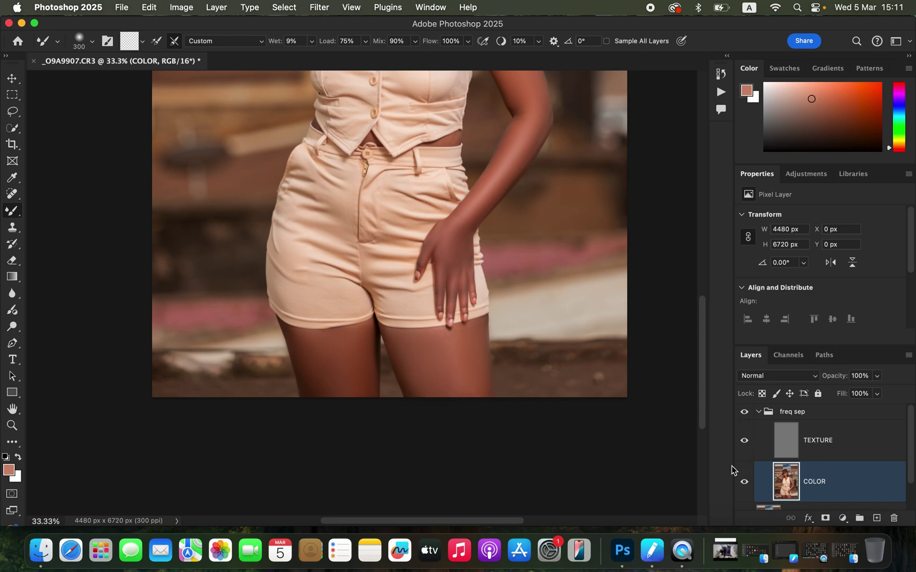
key("super+minus")
key("super+minus")
key("super+minus")
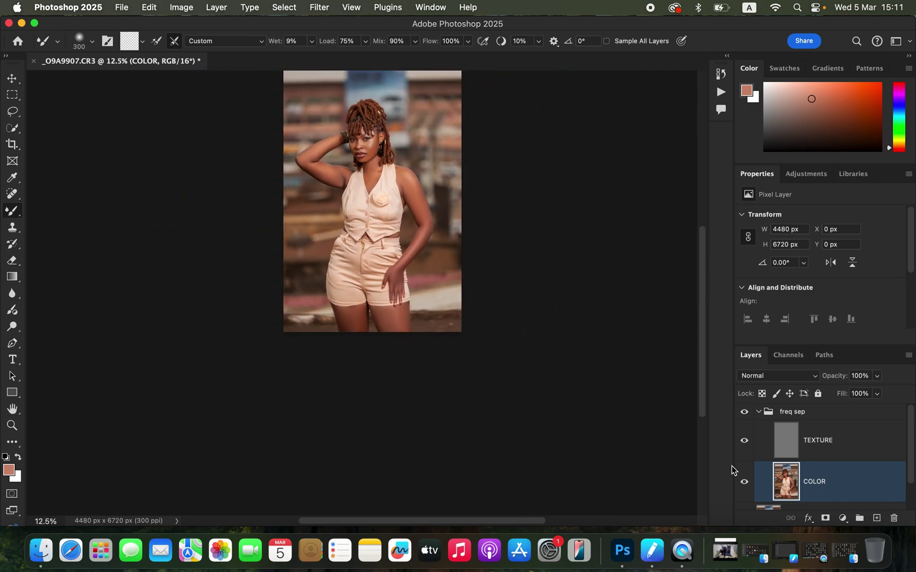
scroll(486, 321, "up", 3)
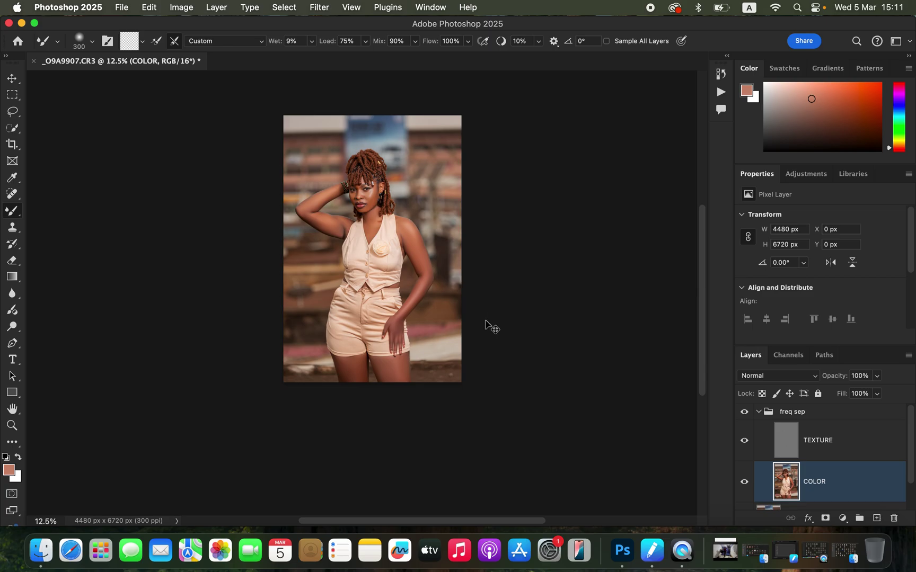
key("super+plus")
key("super+plus")
scroll(485, 320, "up", 2)
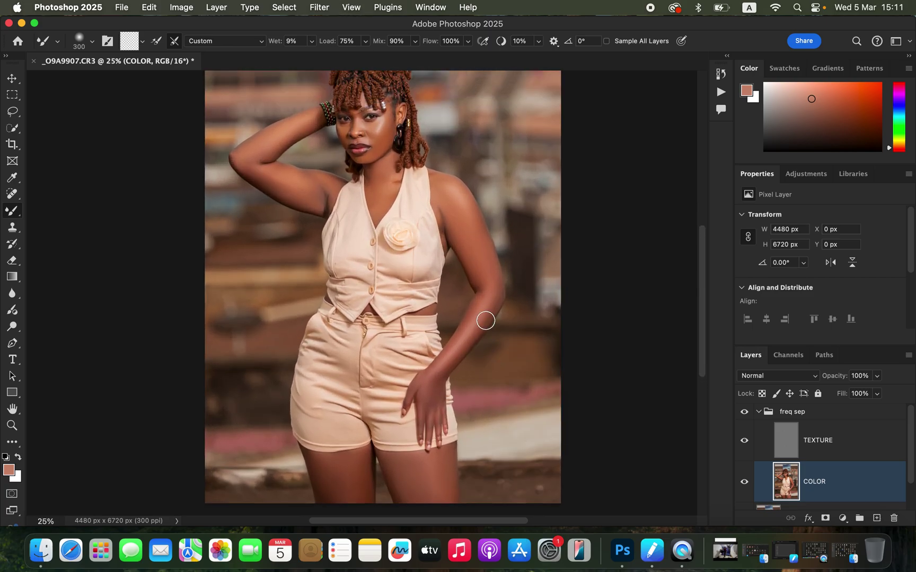
left_click(756, 414)
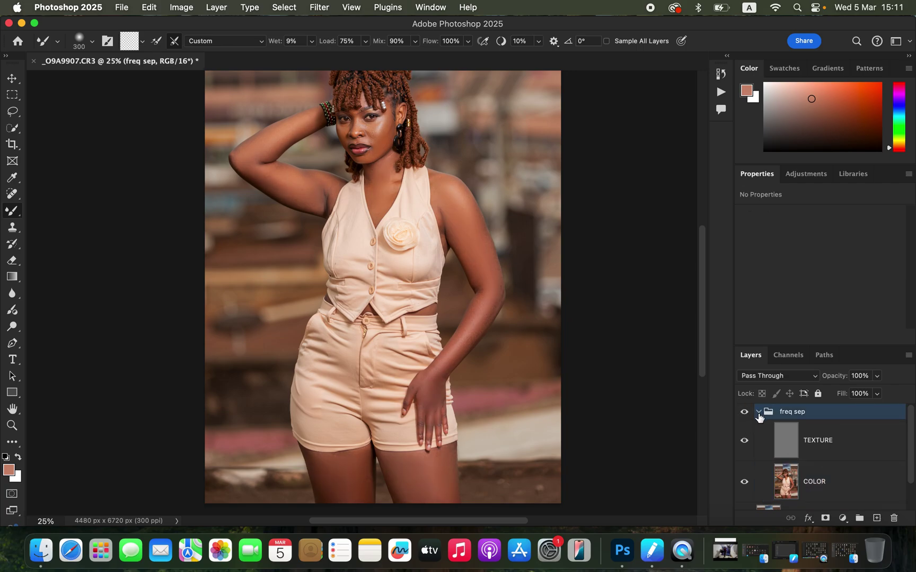
left_click(758, 413)
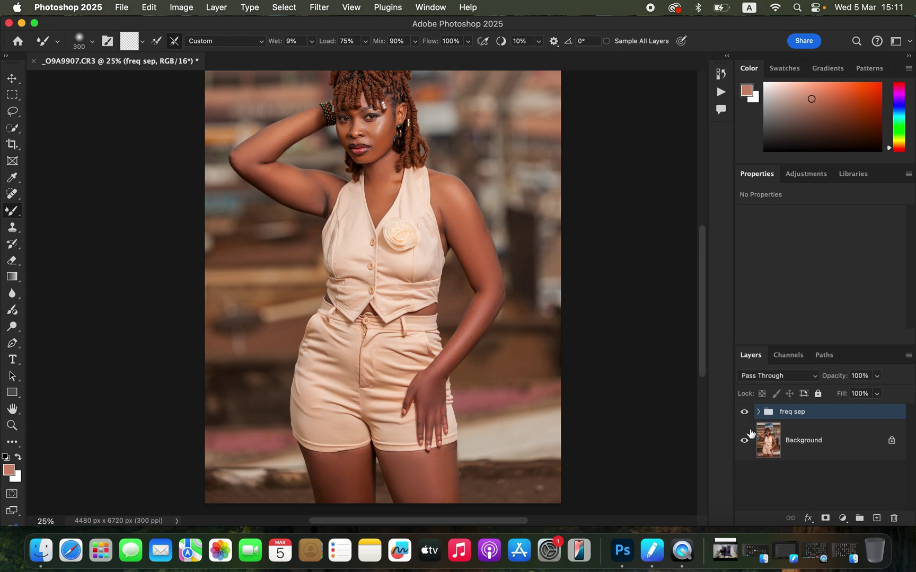
left_click(758, 412)
- Select the TEXTURE layer and activate the Clone Stamp tool, checking its brush settings
left_click(818, 451)
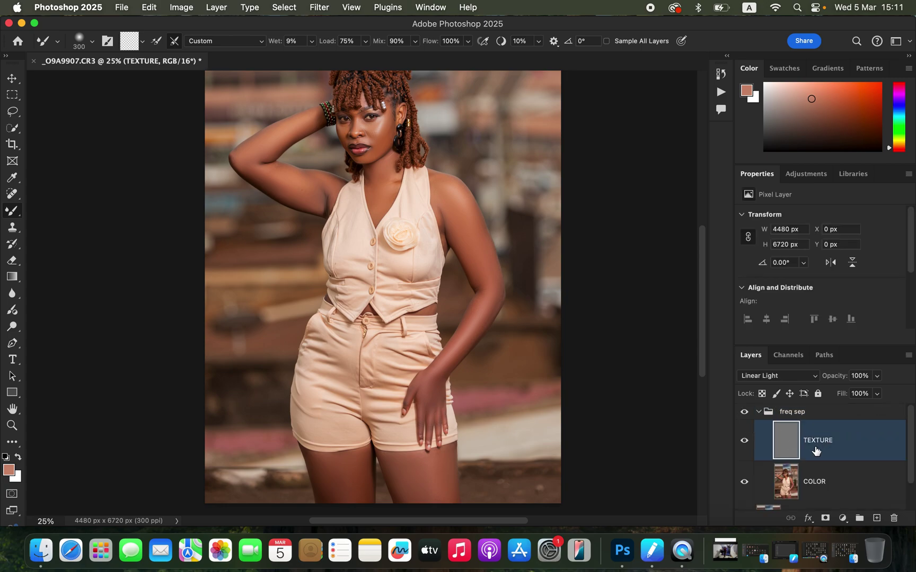
left_click(16, 232)
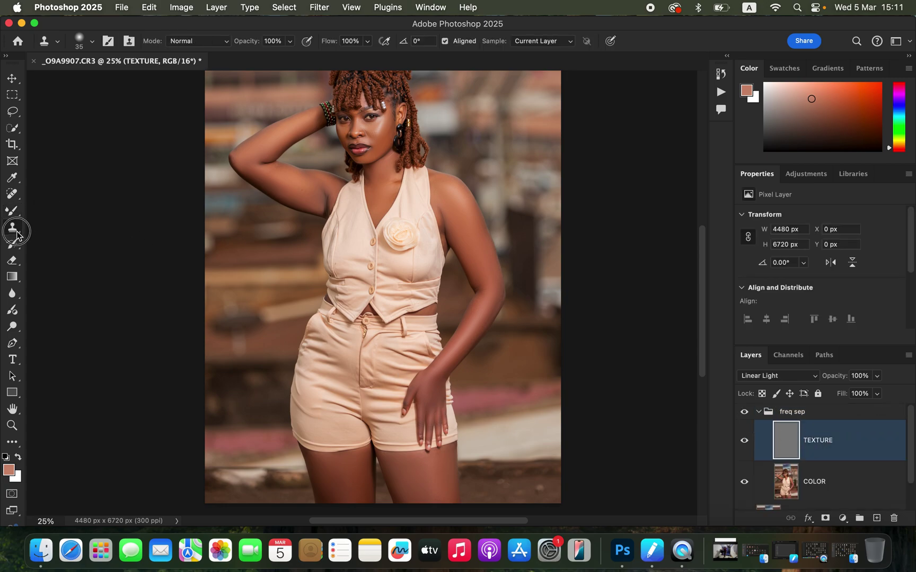
left_click(92, 42)
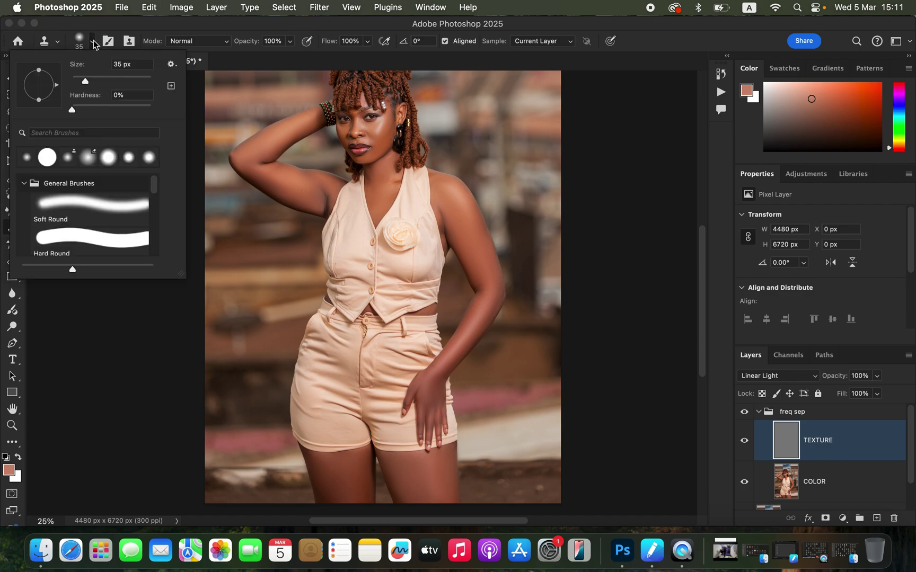
left_click(165, 43)
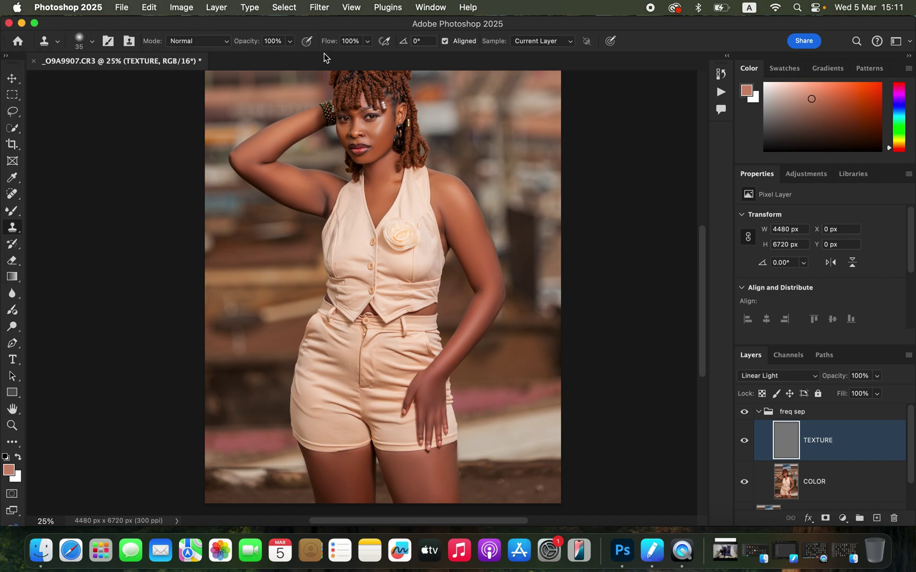
- Prepare the Clone Stamp for the face's skin with a 25 px brush, keeping its sampling on Current Layer
key("super+equal")
key("super+equal")
key("super+equal")
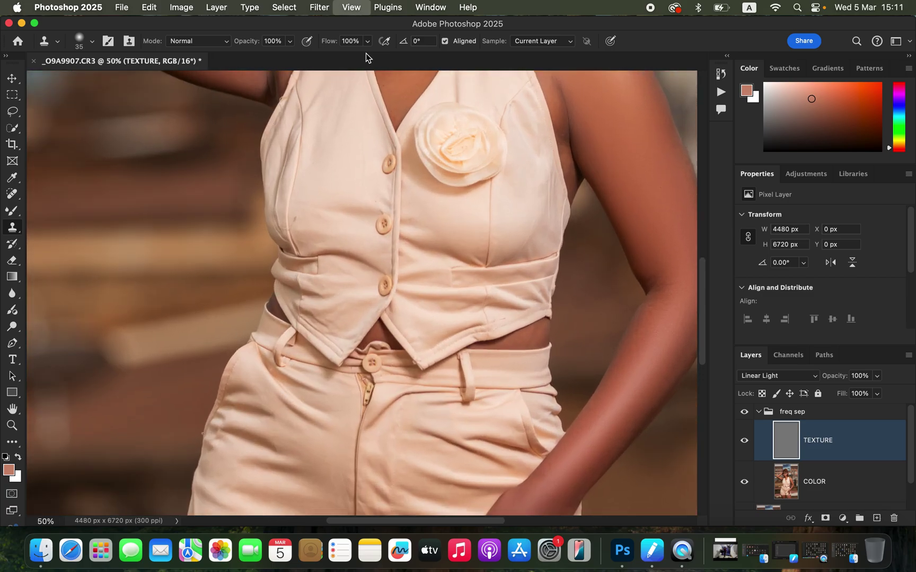
scroll(518, 212, "up", 12)
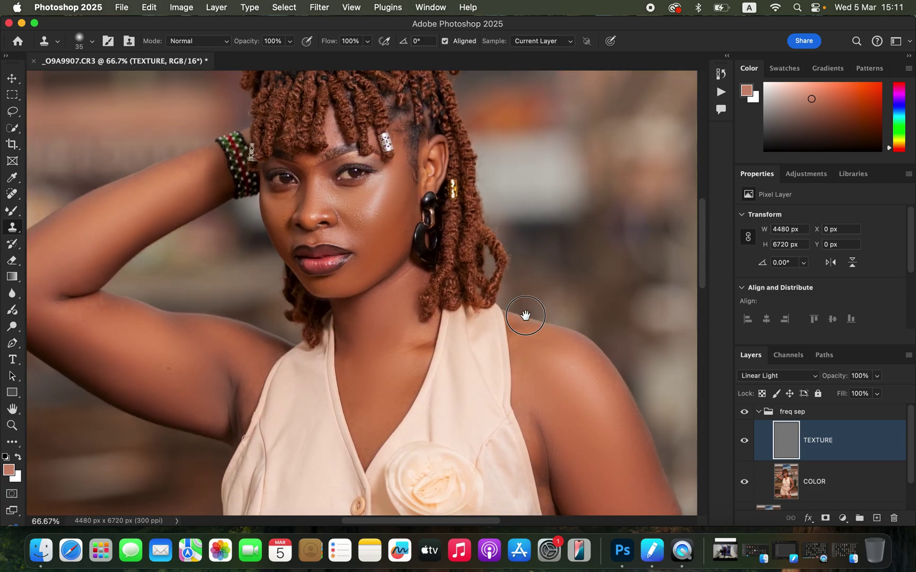
key("super+equal")
key("super+equal")
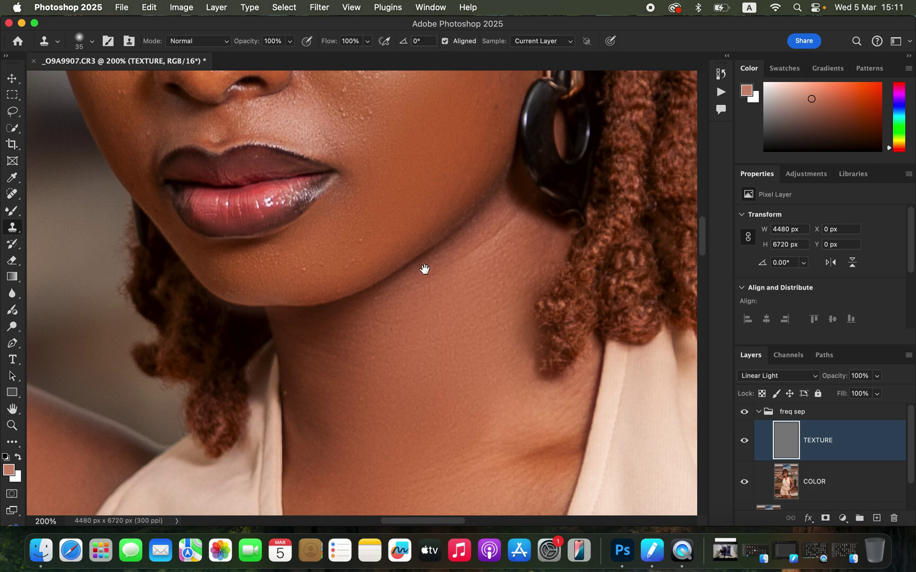
scroll(453, 341, "up", 8)
scroll(464, 364, "up", 2)
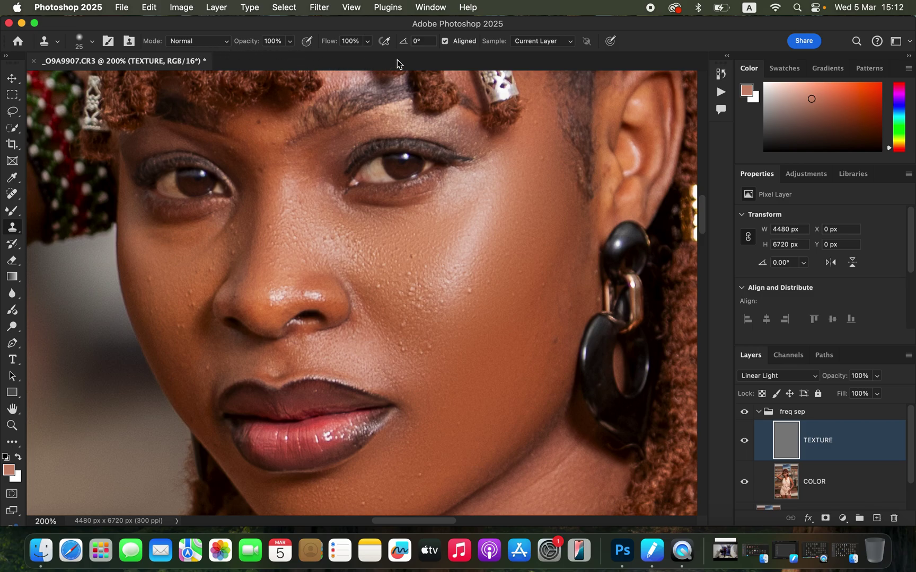
left_click(553, 42)
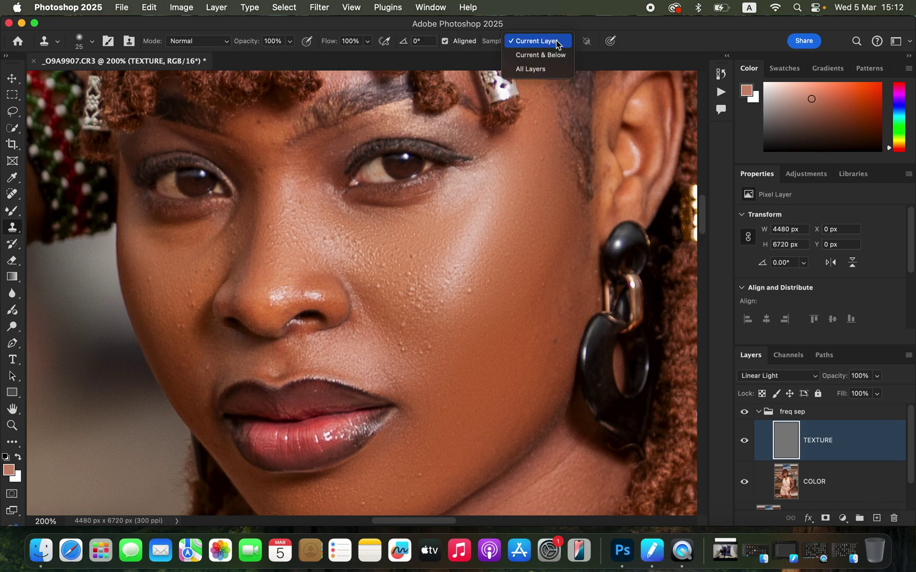
left_click(557, 42)
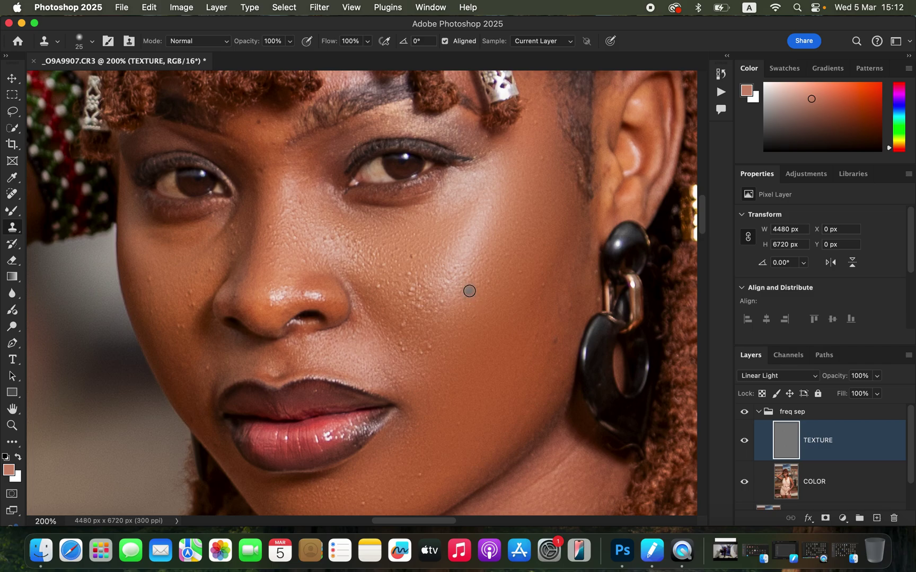
- Clone clean skin texture over the bumps on both cheeks, using a 25 to 35 px brush on the TEXTURE layer
left_click(475, 290)
left_click(401, 352)
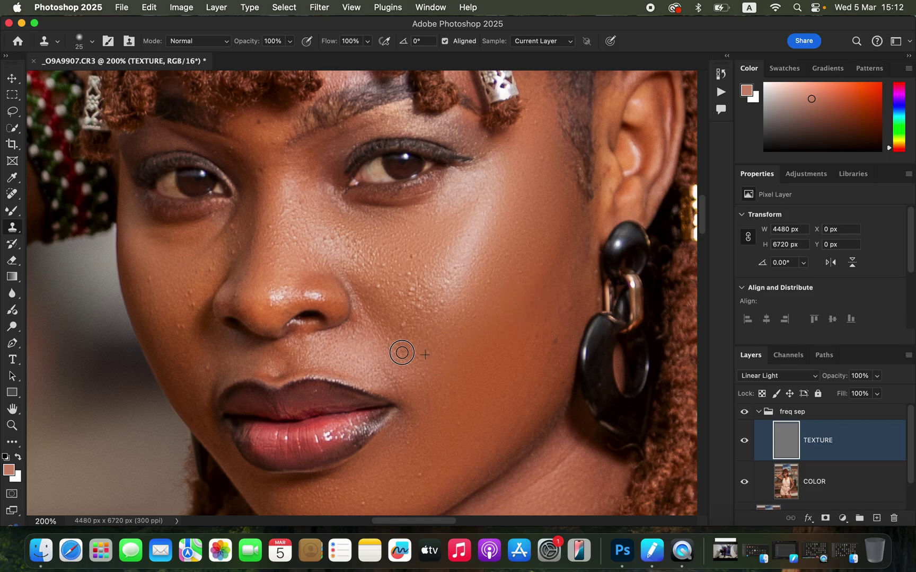
left_click(419, 317)
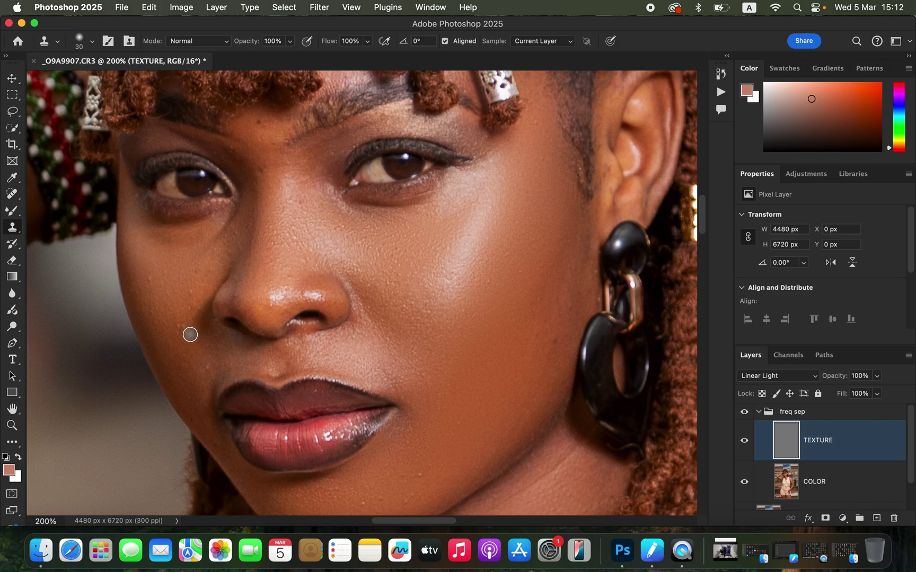
key("bracketright")
left_click(181, 324, "alt")
- Collapse the freq sep group and toggle its visibility to compare the retouched portrait with the original
key("super+minus")
key("super+minus")
key("super+minus")
key("super+minus")
key("super+minus")
key("super+minus")
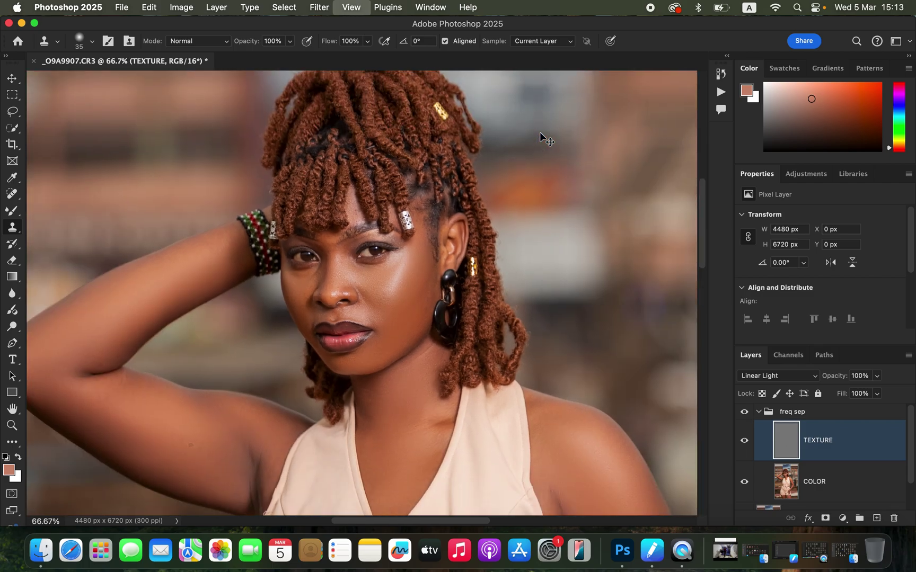
key("super+minus")
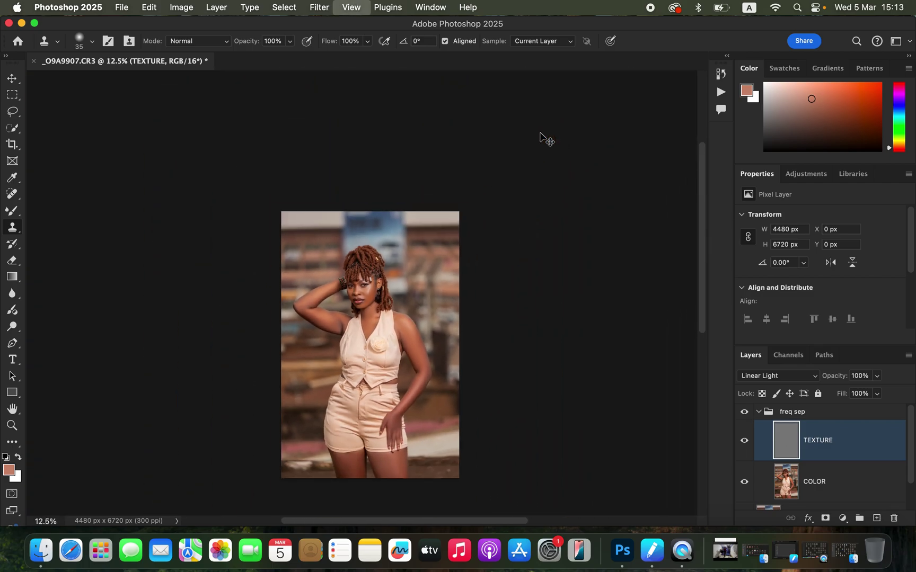
key("super+equal")
key("super+equal")
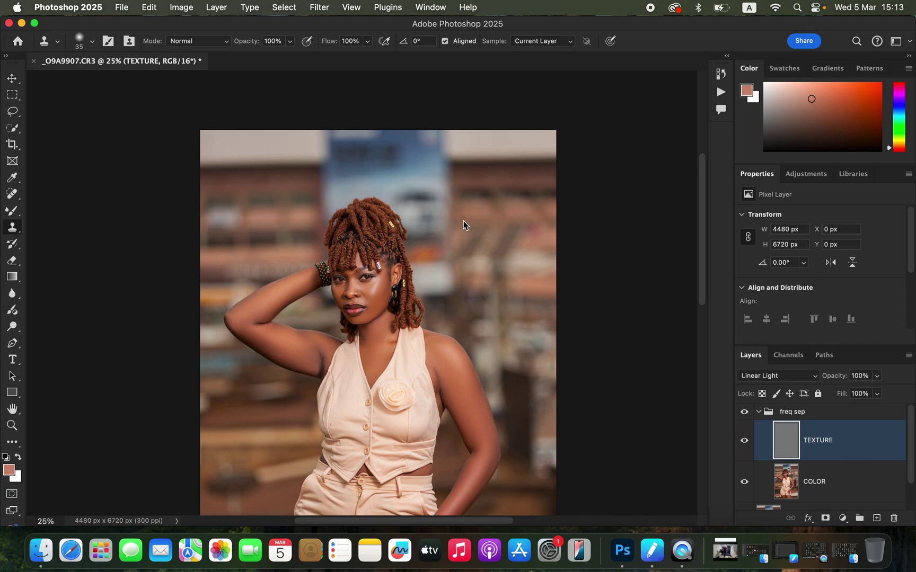
scroll(420, 333, "down", 4)
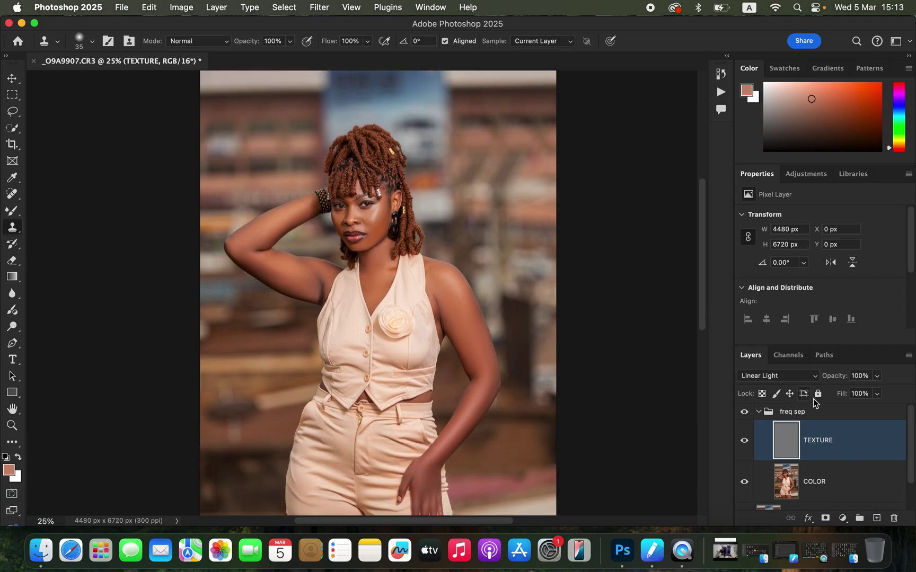
left_click(759, 413)
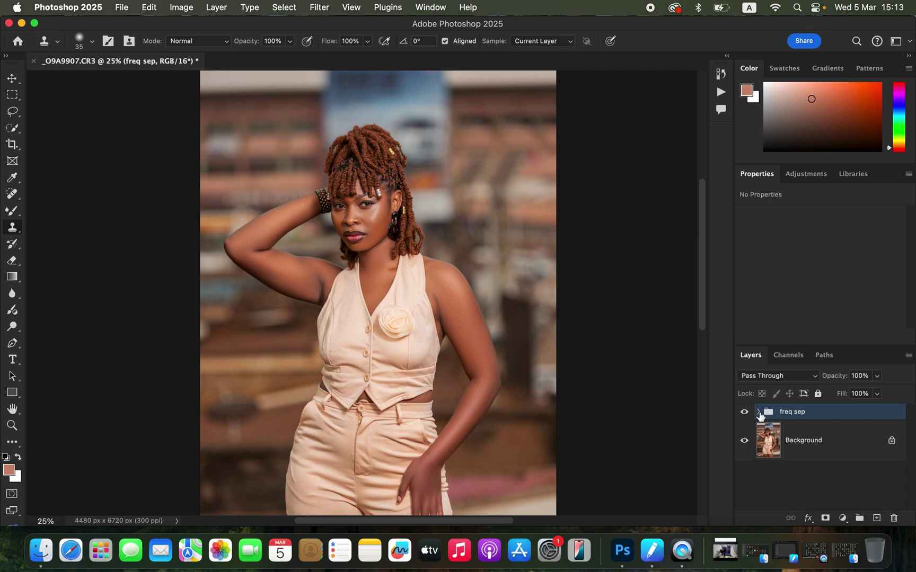
scroll(573, 398, "down", 3)
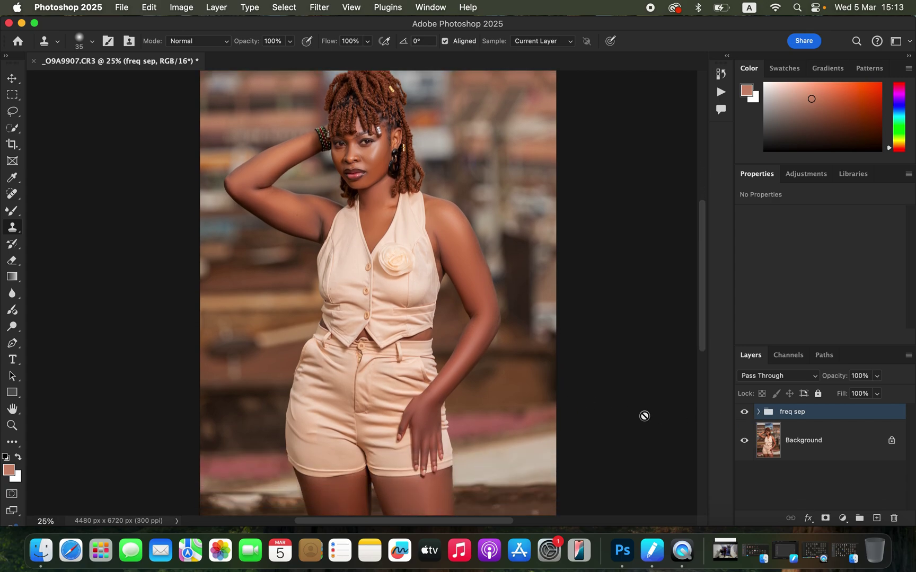
left_click(744, 413)
left_click(744, 413)
- Stamp all visible layers into a new layer above the freq sep group and duplicate that merged layer
key("super+alt+shift+e")
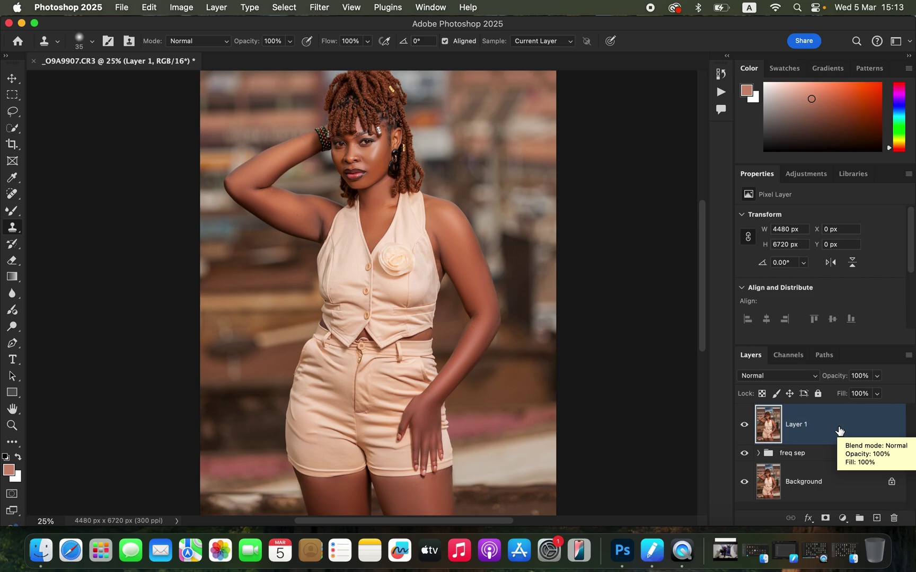
key("super+j")
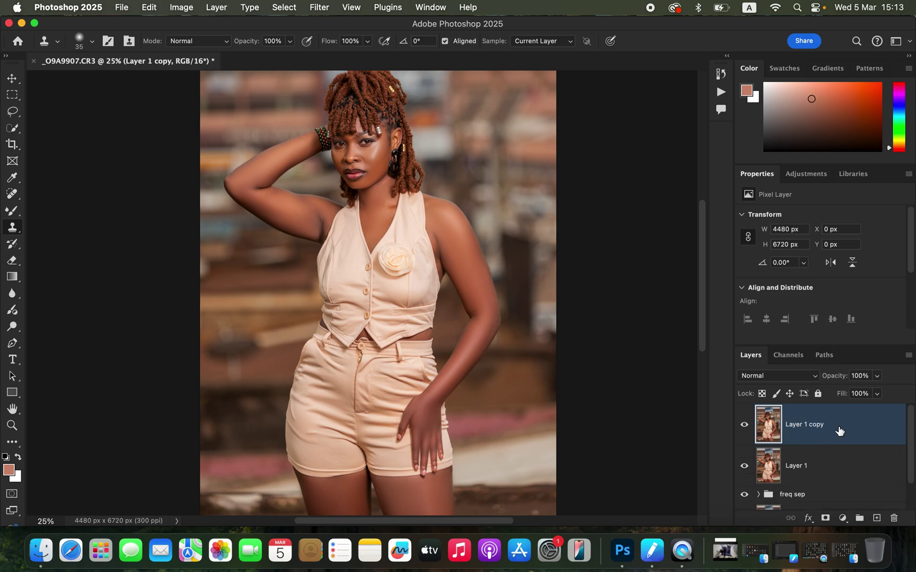
- Add an empty layer above the duplicated merged layer and set its blend mode to Color
left_click(876, 519)
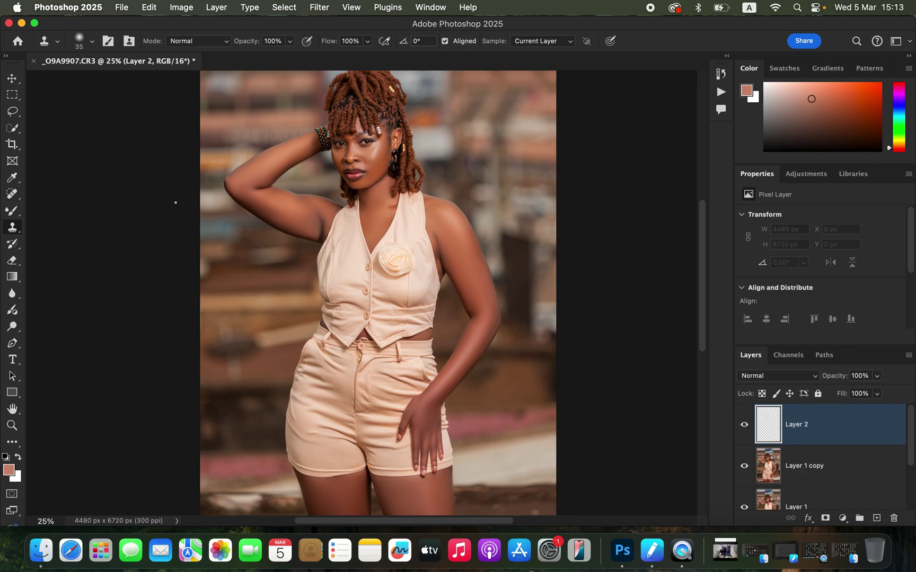
left_click(794, 376)
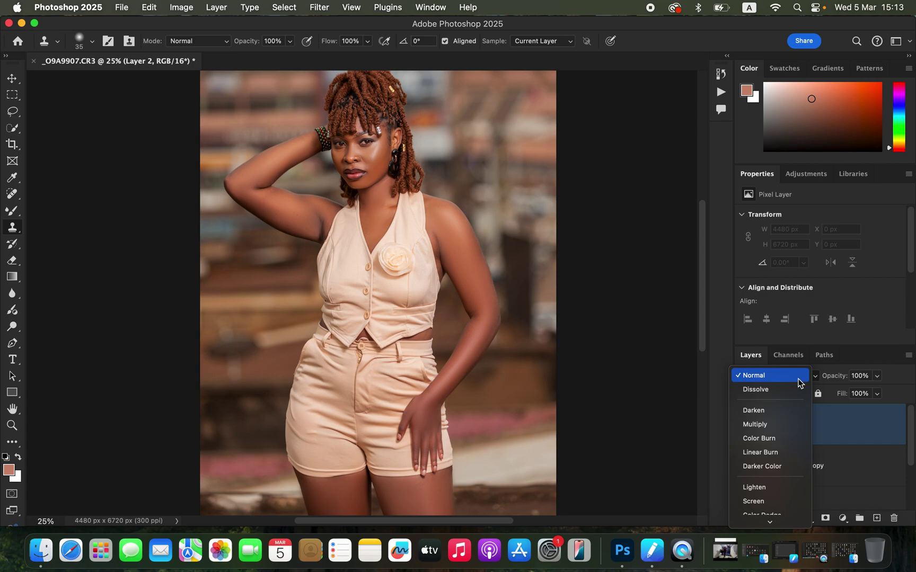
mouse_move(793, 536)
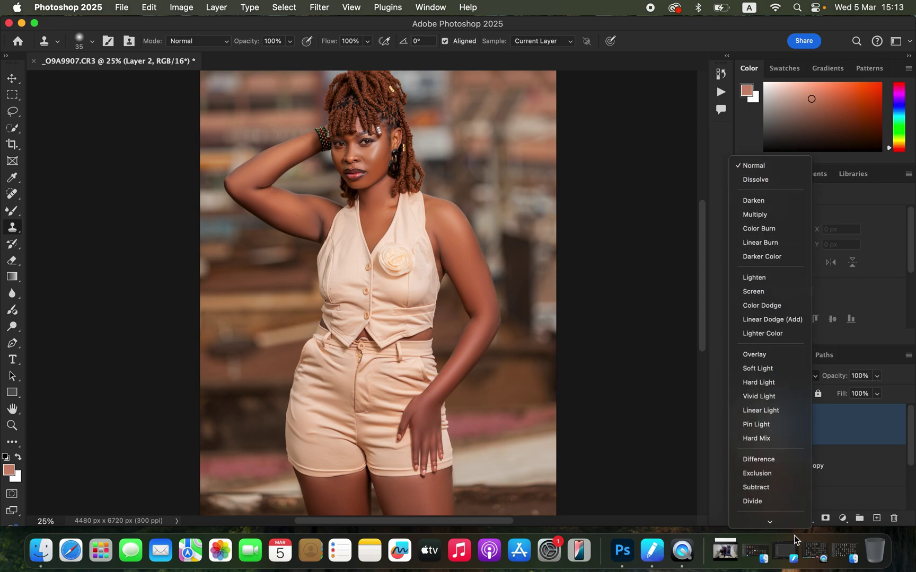
left_click(786, 507)
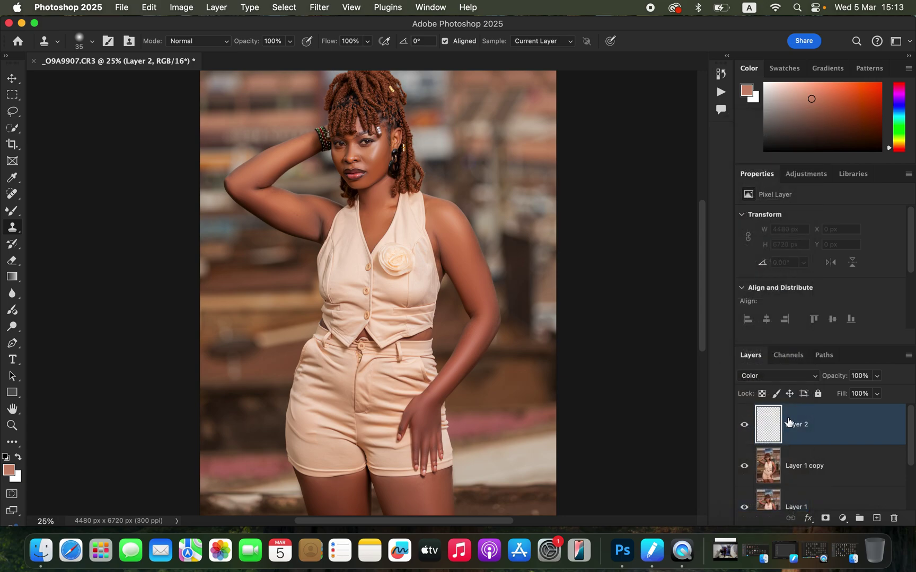
- Select the subject automatically from the Layer 1 copy layer
left_click(825, 474)
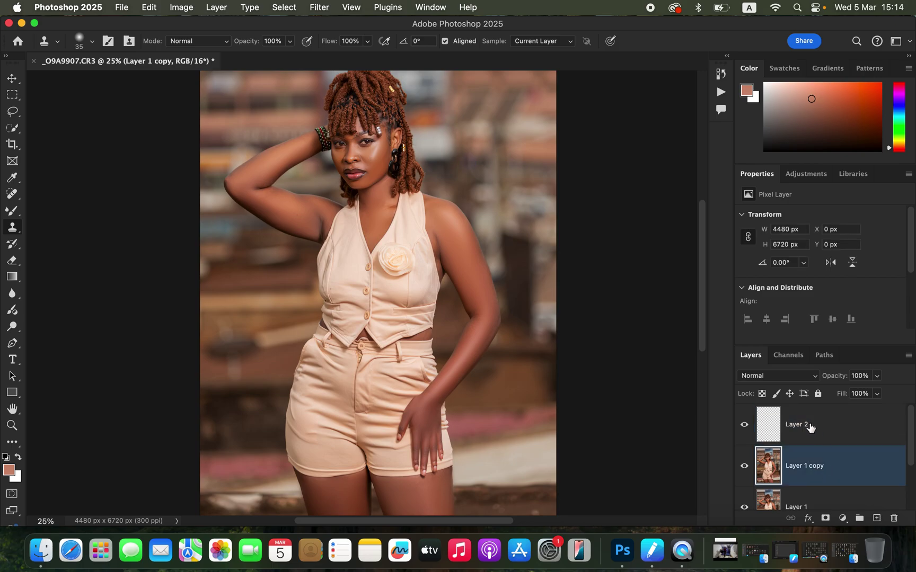
left_click(292, 8)
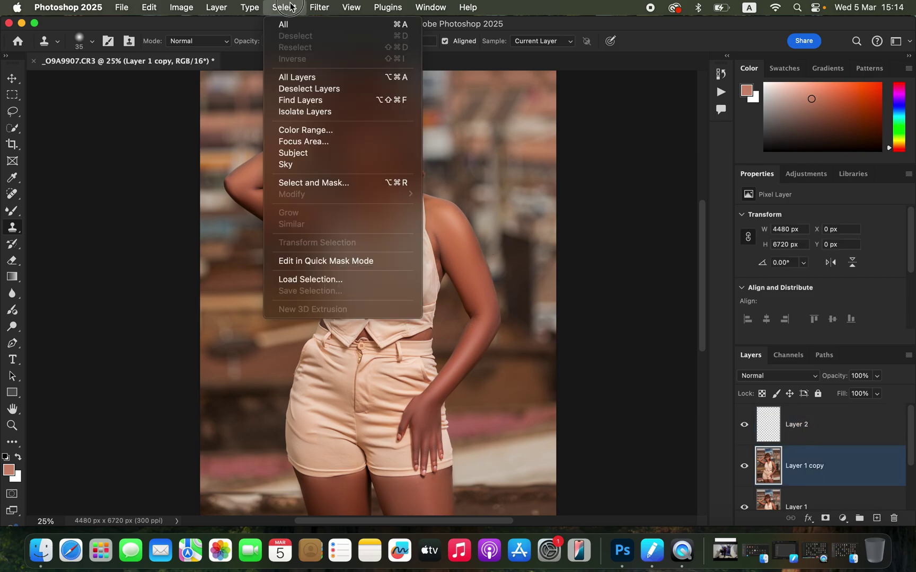
left_click(321, 154)
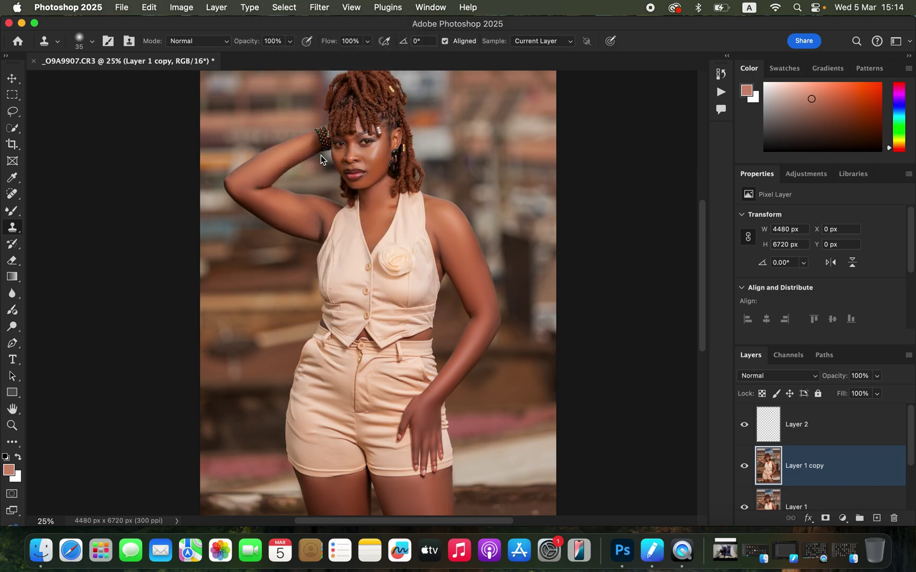
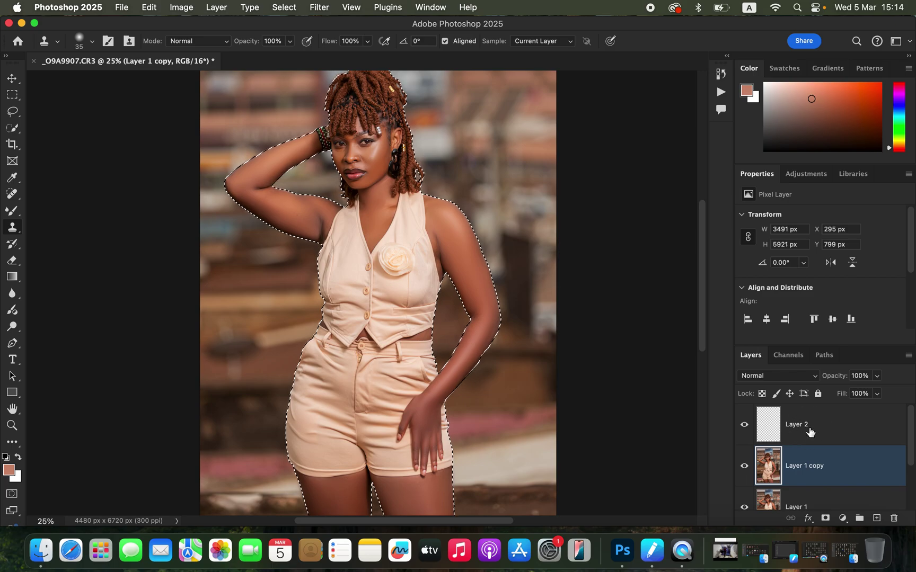
- Activate the Brush tool on Layer 2 and choose the Soft Round brush with 0% hardness
left_click(11, 210)
left_click(65, 209)
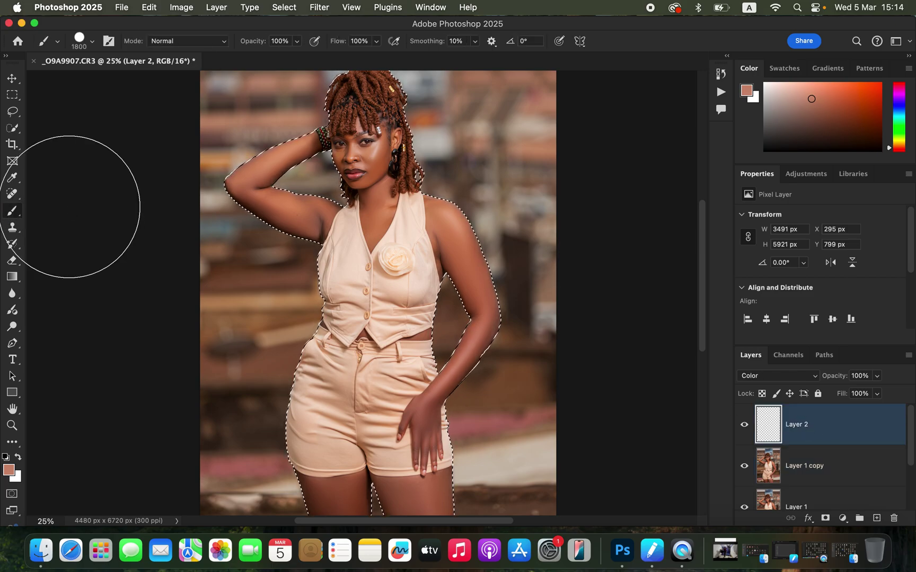
left_click(93, 41)
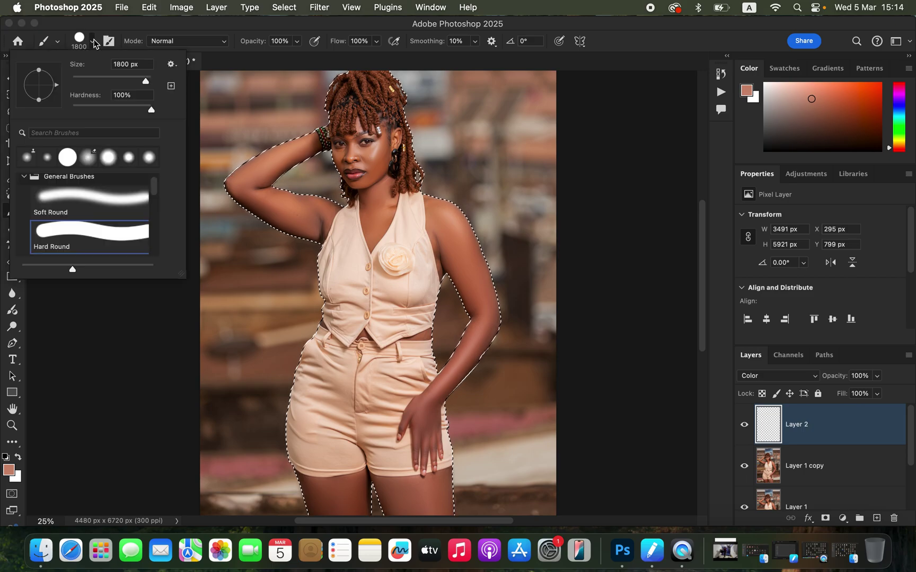
left_click(90, 197)
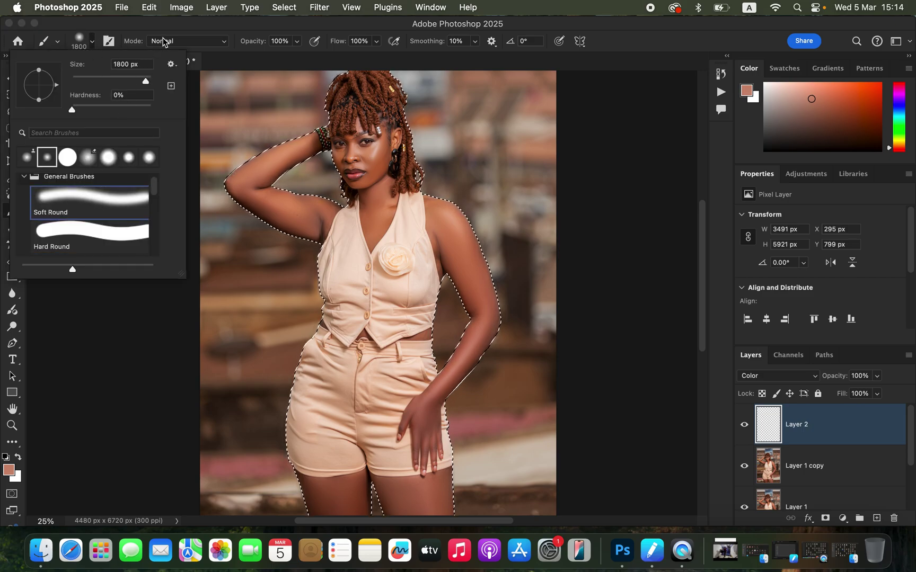
left_click(188, 21)
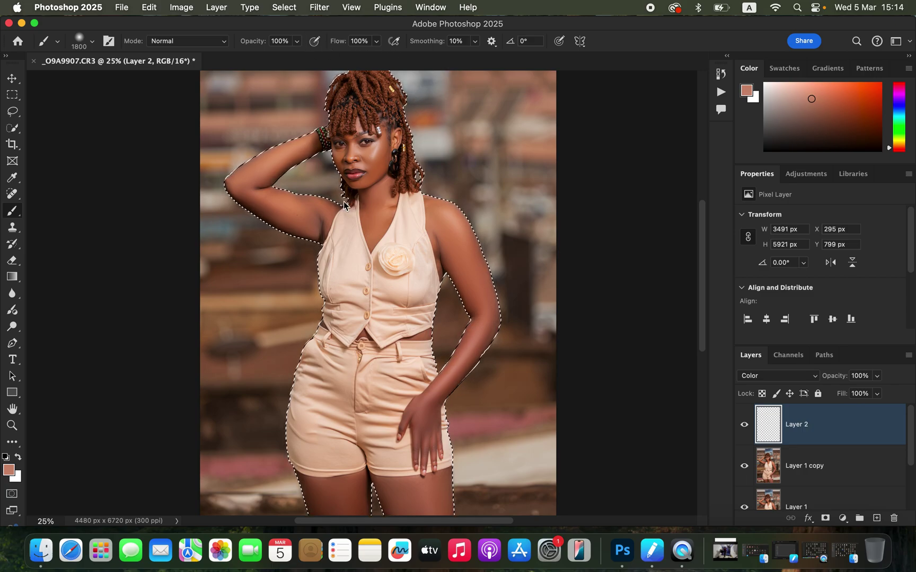
- Sample a warm brown skin tone from the face beside the earring as the foreground colour
key("super+plus")
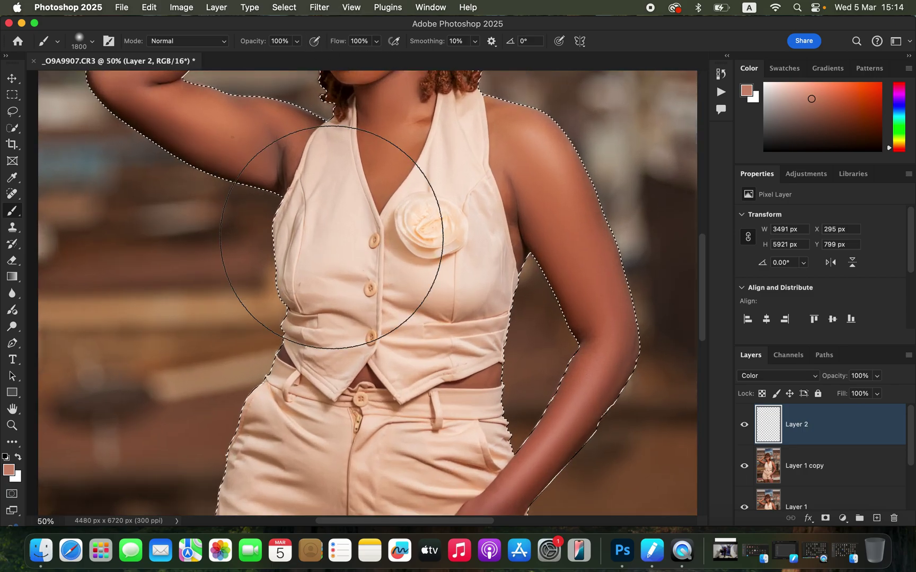
key("super+plus")
scroll(497, 302, "up", 5)
scroll(497, 302, "up", 4)
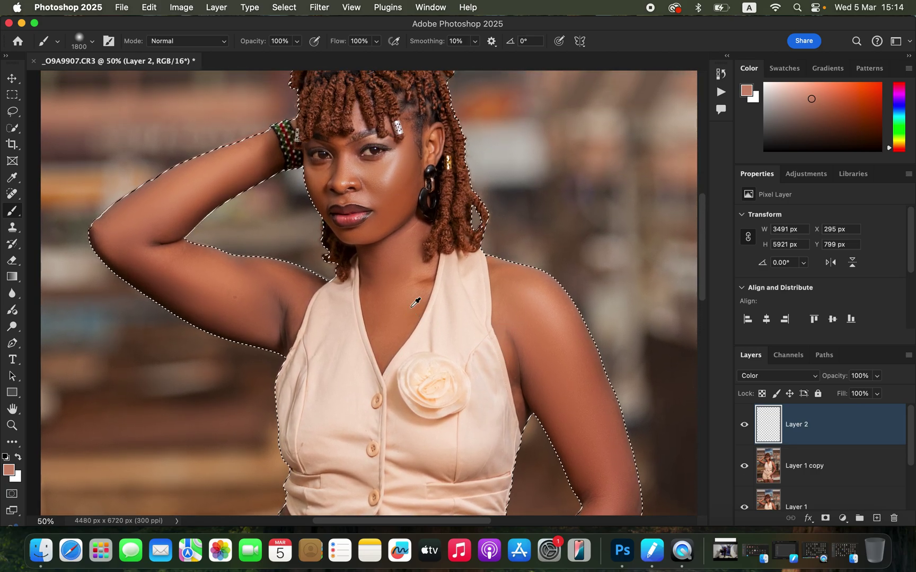
left_click_drag(402, 307, 397, 299)
left_click_drag(401, 201, 401, 198)
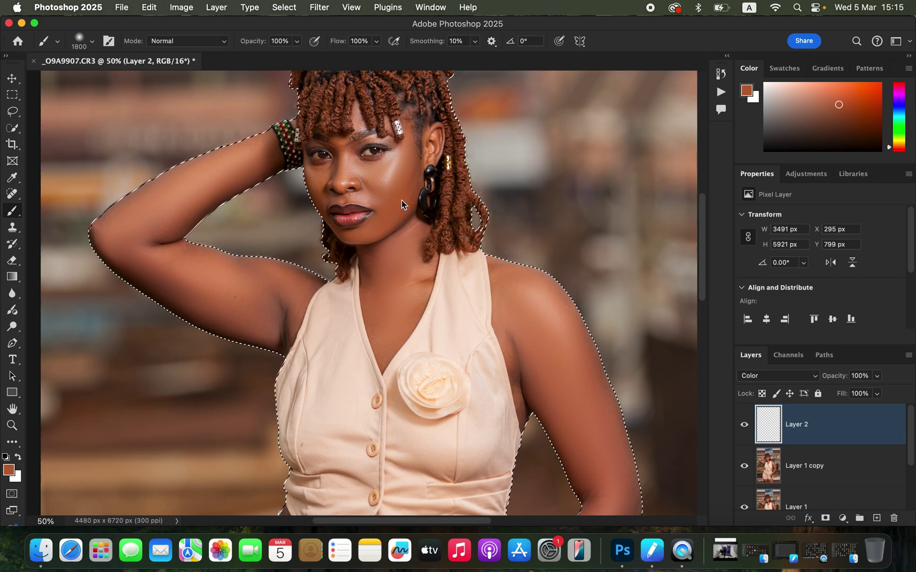
left_click_drag(405, 196, 396, 223)
- Reduce the brush to 400 px and paint the sampled tone over the lowered arm on Layer 2
key("super+minus")
key("super+minus")
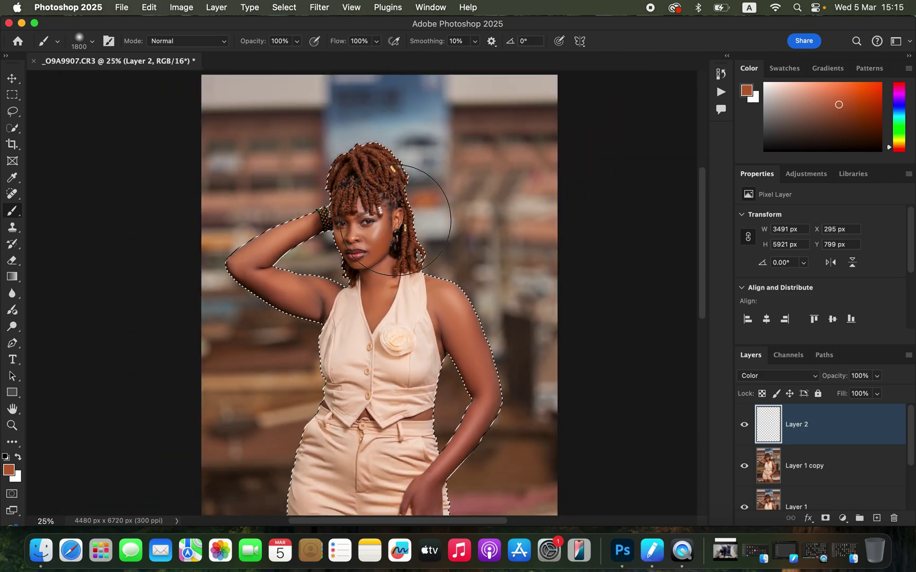
key("bracketleft")
key("bracketleft")
key("bracketleft")
key("bracketleft")
key("bracketleft")
key("bracketleft")
key("bracketleft")
key("bracketleft")
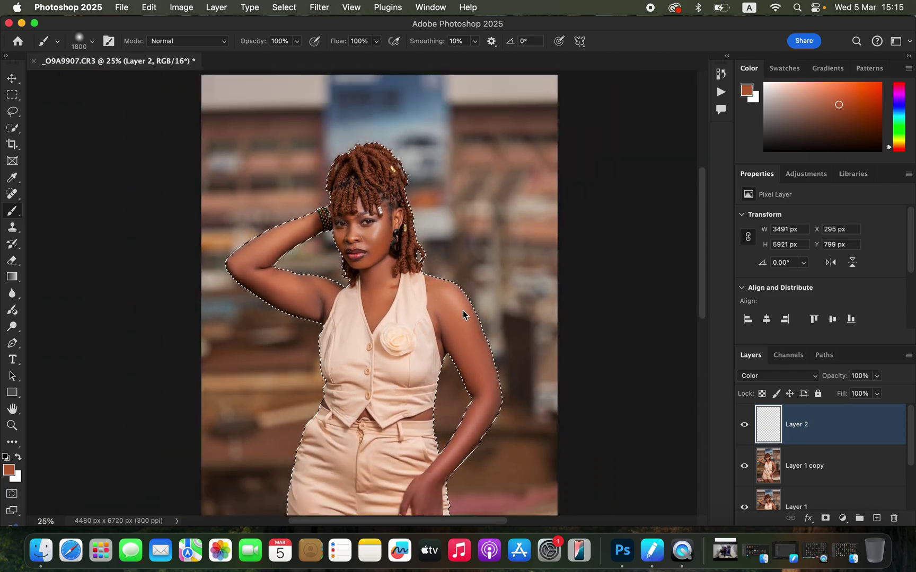
key("bracketleft")
key("bracketleft")
key("bracketleft")
key("bracketleft")
key("bracketleft")
key("bracketleft")
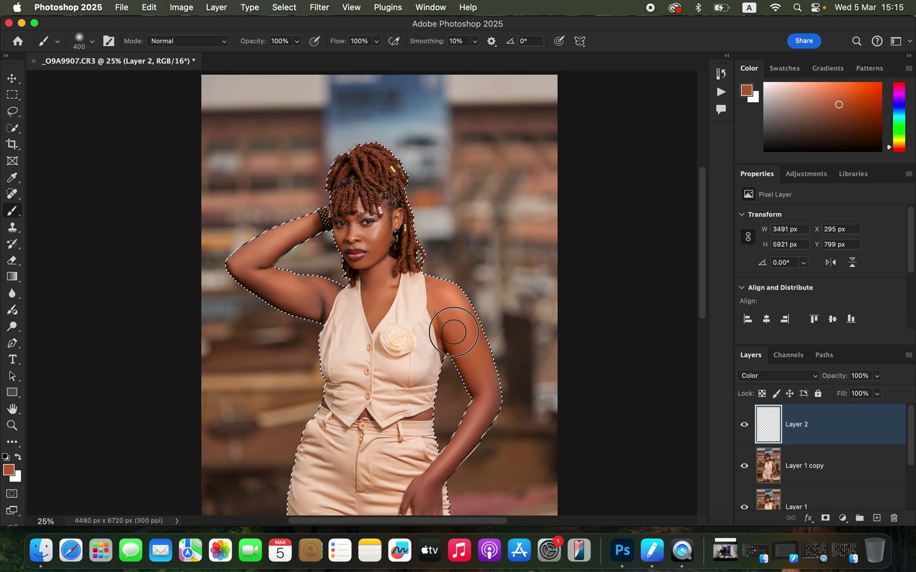
left_click_drag(484, 392, 479, 420)
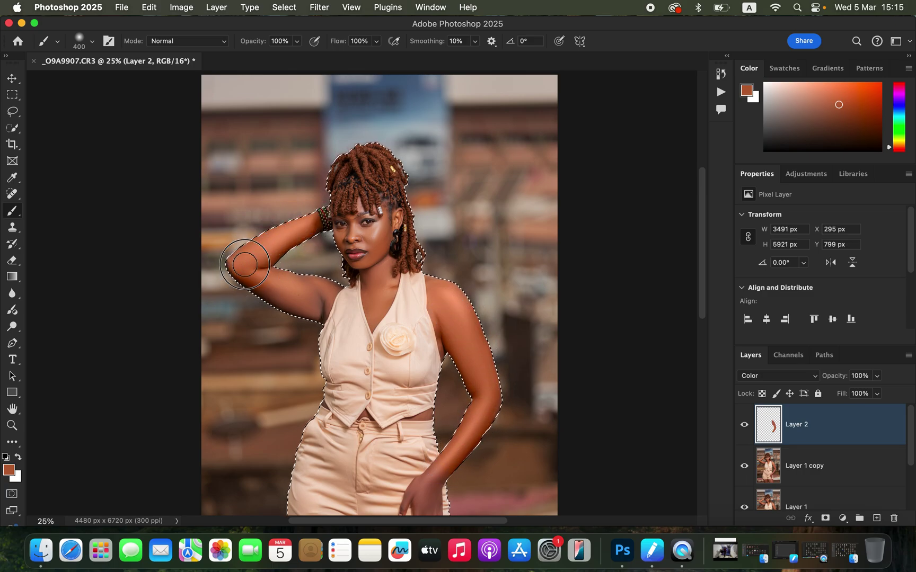
- Paint the sampled skin tone over the raised arm and both thighs
mouse_move(304, 295)
left_mouse_down()
mouse_move(310, 305)
mouse_move(261, 283)
mouse_move(245, 254)
left_mouse_up()
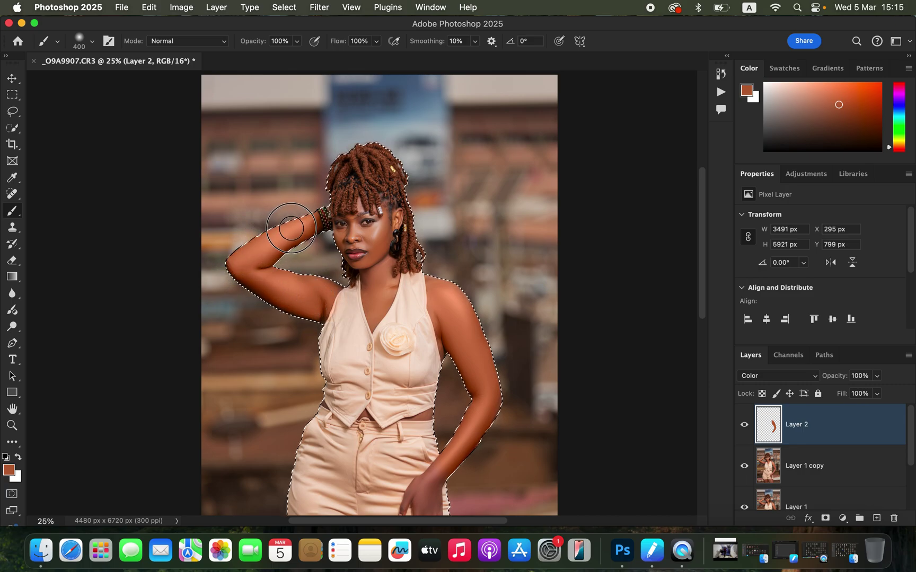
left_click_drag(515, 280, 520, 81)
mouse_move(408, 368)
left_mouse_down()
mouse_move(414, 403)
mouse_move(408, 380)
mouse_move(431, 376)
mouse_move(424, 370)
mouse_move(447, 397)
mouse_move(441, 370)
mouse_move(450, 362)
mouse_move(383, 366)
mouse_move(345, 383)
mouse_move(316, 365)
mouse_move(331, 397)
mouse_move(360, 368)
left_mouse_up()
- Reduce the brush to 150 px and paint the skin tone over the hand and the exposed waist
key("bracketleft")
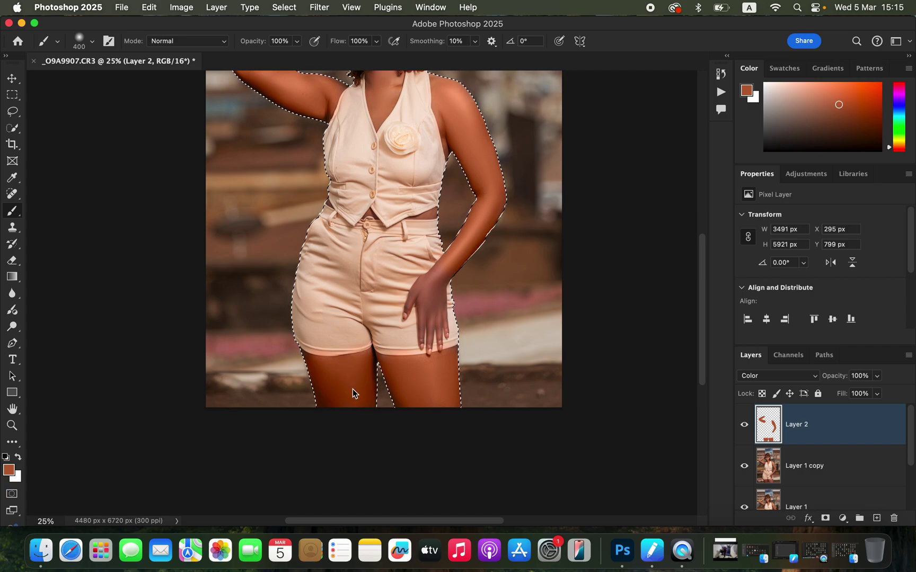
key("bracketleft")
key("bracketleft")
key("bracketleft")
key("bracketleft")
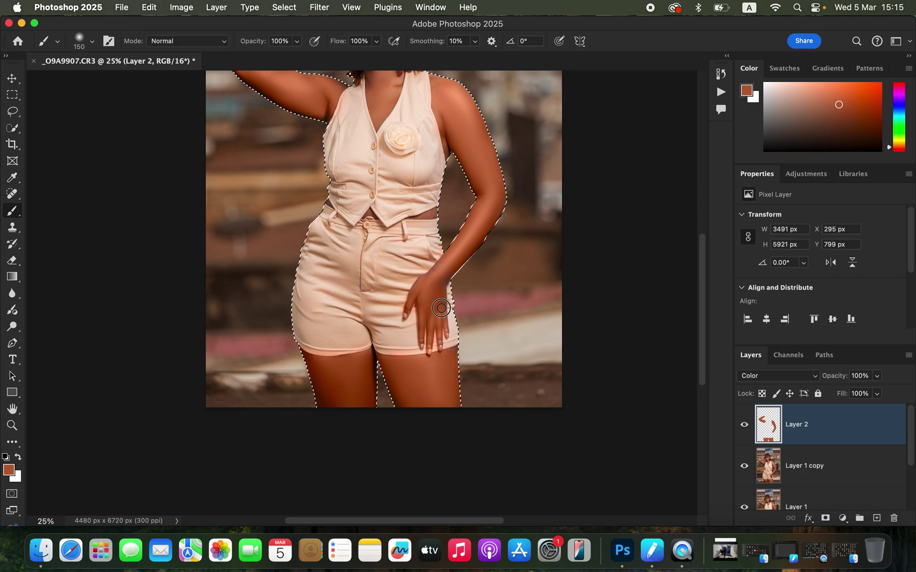
mouse_move(422, 285)
left_mouse_down()
mouse_move(477, 159)
mouse_move(419, 211)
mouse_move(436, 214)
mouse_move(337, 212)
left_mouse_up()
- Enlarge the brush to 200 px and paint the skin tone over the face and neck
scroll(448, 154, "up", 5)
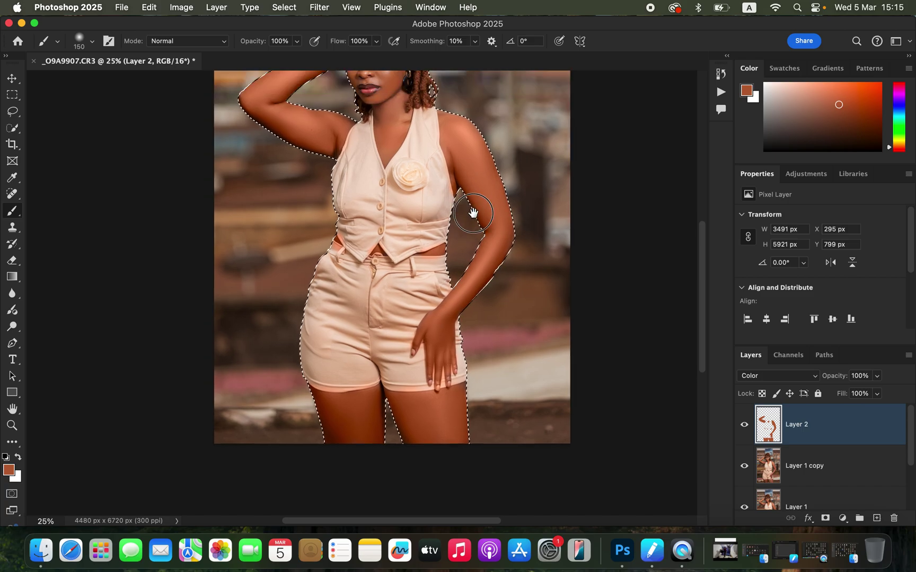
key("bracketright")
key("bracketright")
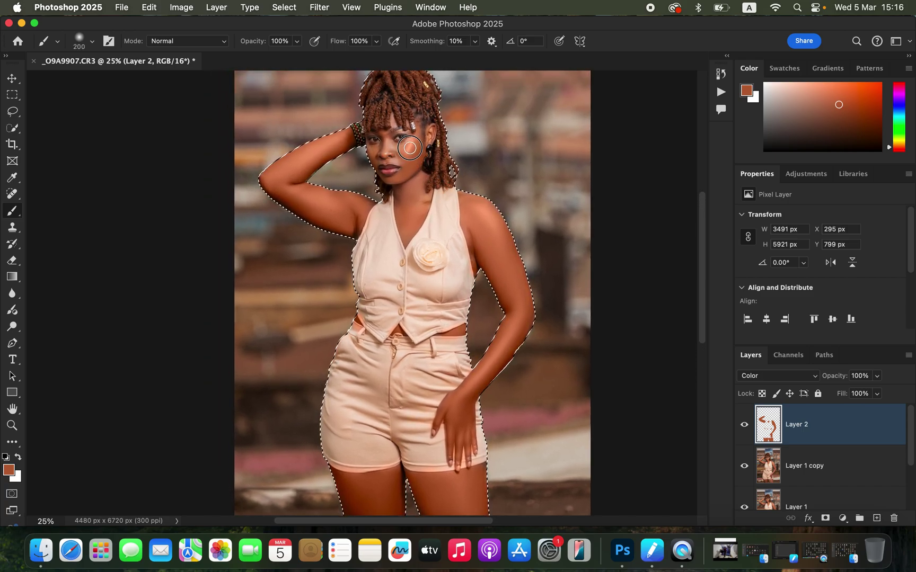
mouse_move(412, 149)
left_mouse_down()
mouse_move(418, 144)
mouse_move(381, 151)
mouse_move(323, 189)
mouse_move(395, 157)
mouse_move(369, 186)
mouse_move(387, 179)
mouse_move(405, 190)
left_mouse_up()
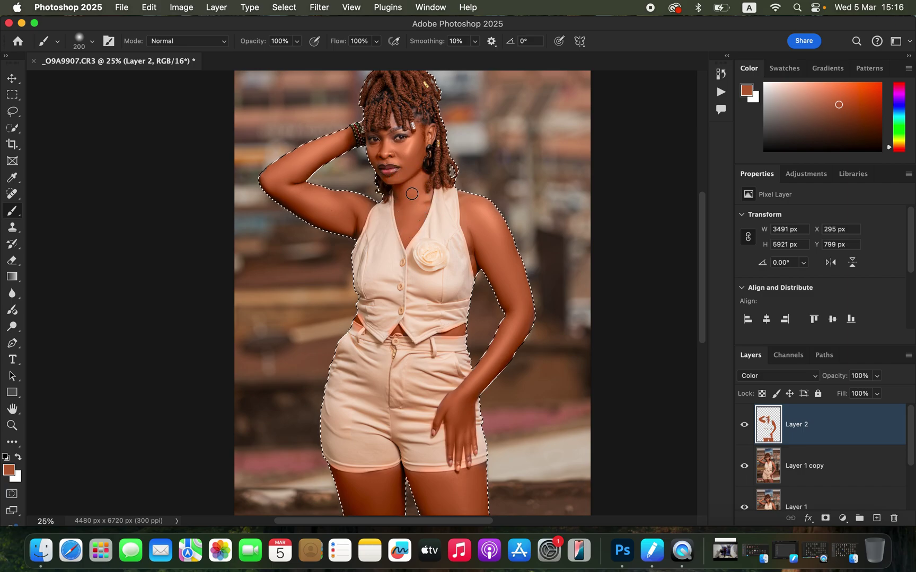
- Paint the remaining skin around the neckline and the vest's armholes, reducing the brush to 80 px for the edges
key("super+equal")
key("super+equal")
scroll(491, 272, "up", 5)
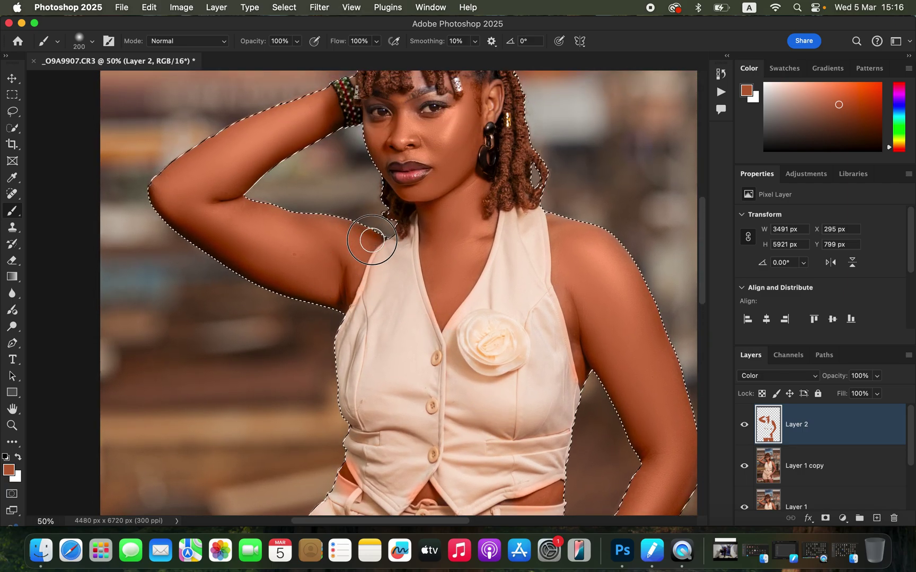
scroll(500, 228, "up", 3)
key("bracketleft")
key("bracketleft")
key("bracketleft")
key("bracketleft")
key("bracketleft")
key("bracketleft")
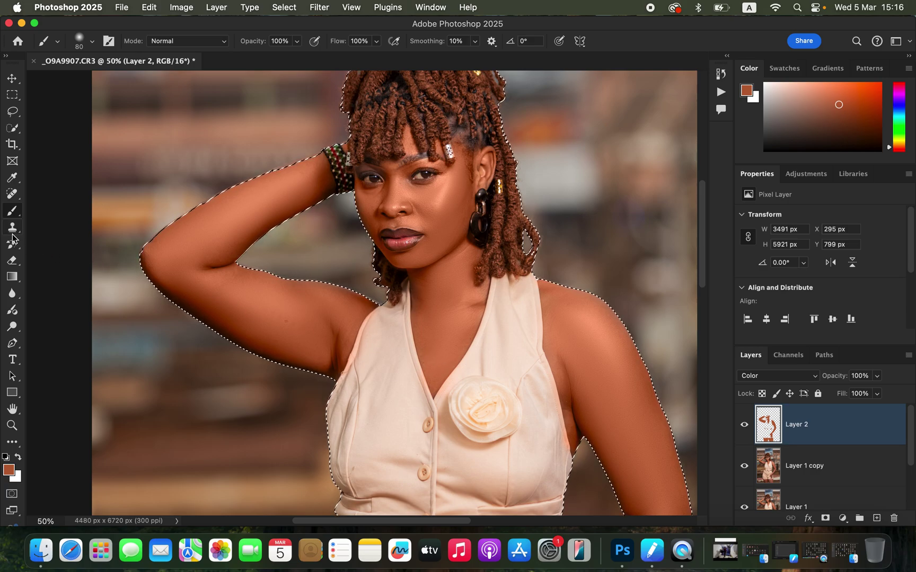
- Erase the colour spill from the vest edges and the shorts' waistband with a 60 px eraser
left_click(20, 257)
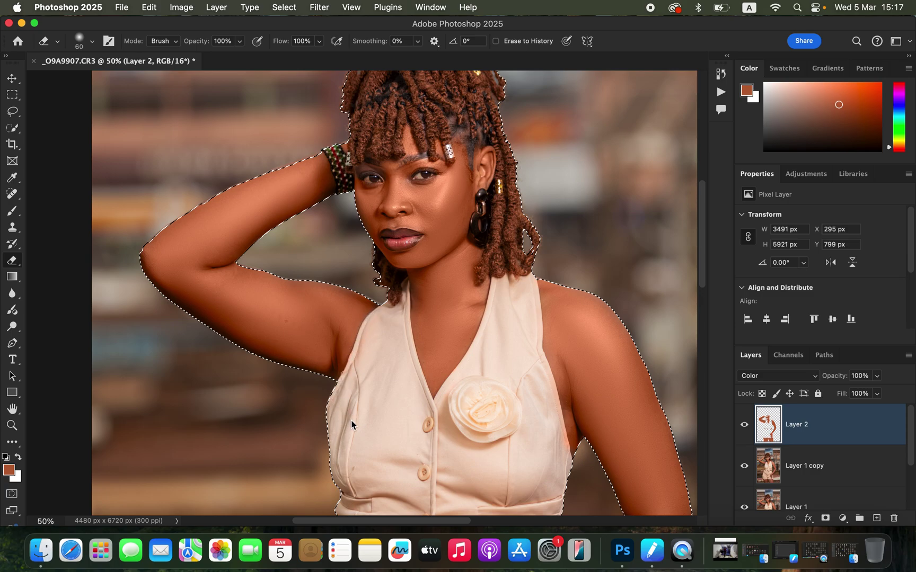
scroll(520, 318, "down", 5)
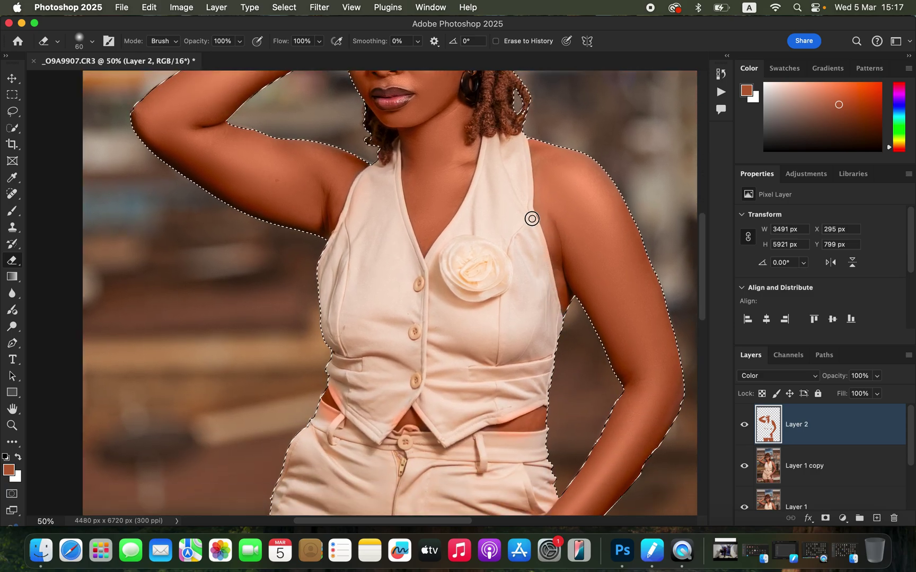
scroll(439, 300, "down", 3)
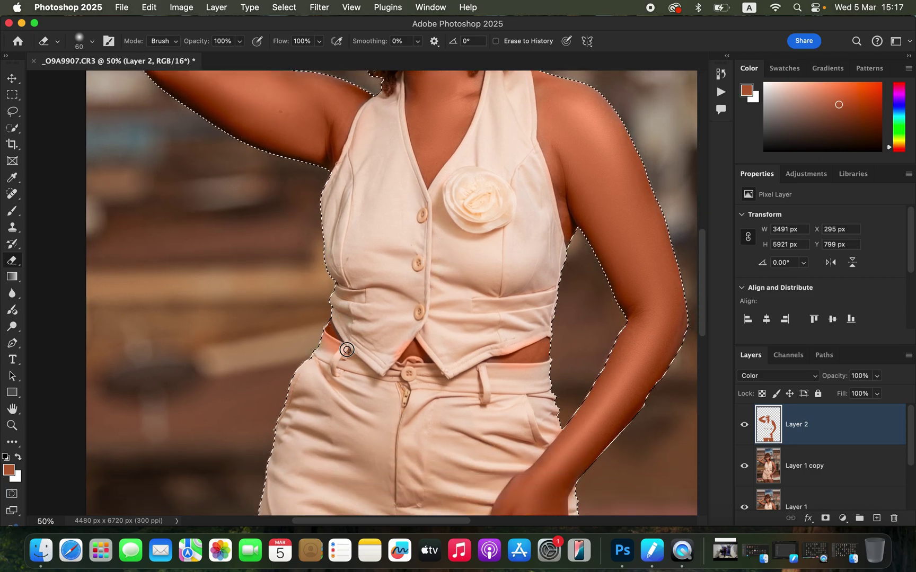
mouse_move(333, 341)
left_mouse_down()
mouse_move(393, 355)
mouse_move(521, 345)
mouse_move(500, 348)
left_mouse_up()
scroll(563, 331, "down", 5)
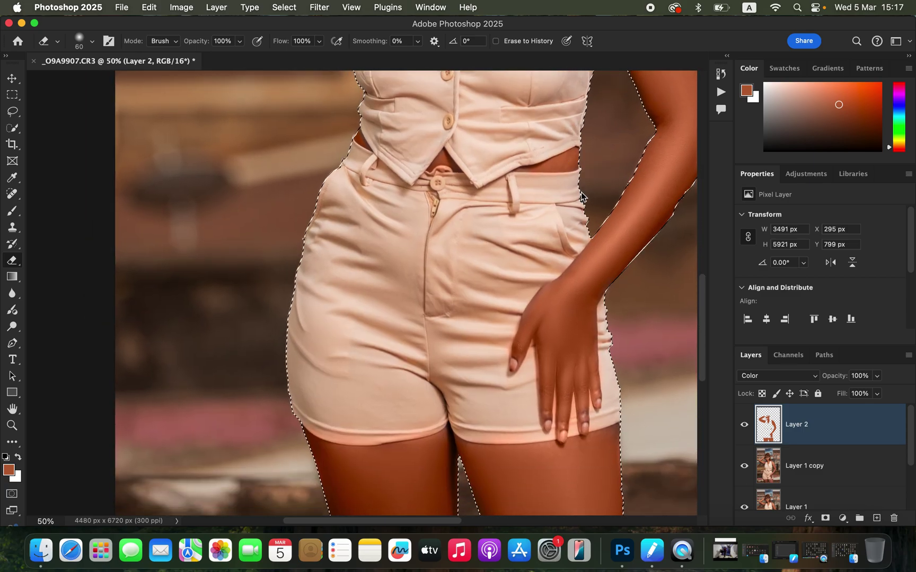
- Reduce the eraser to 35 px and clean the colour spill off the shorts' hem and around the fingers
key("bracketleft")
key("bracketleft")
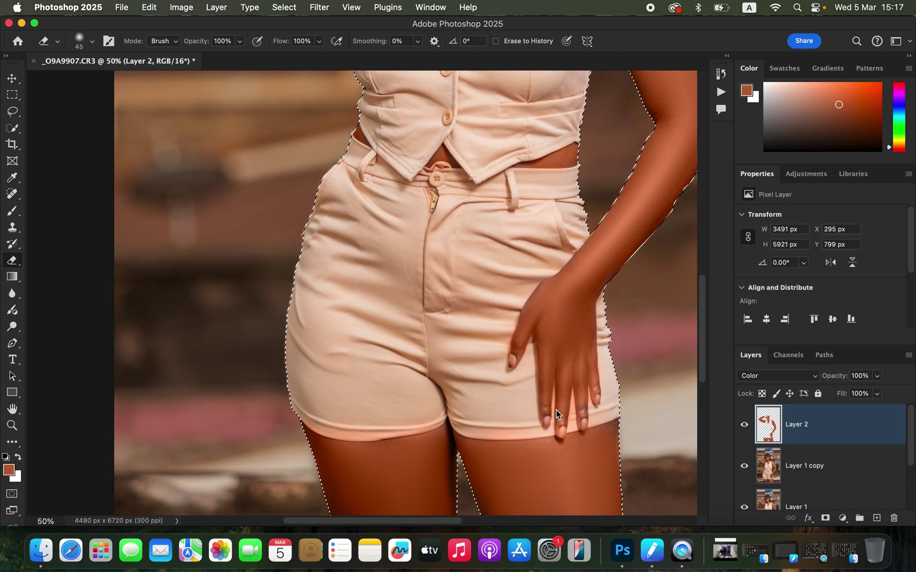
key("bracketleft")
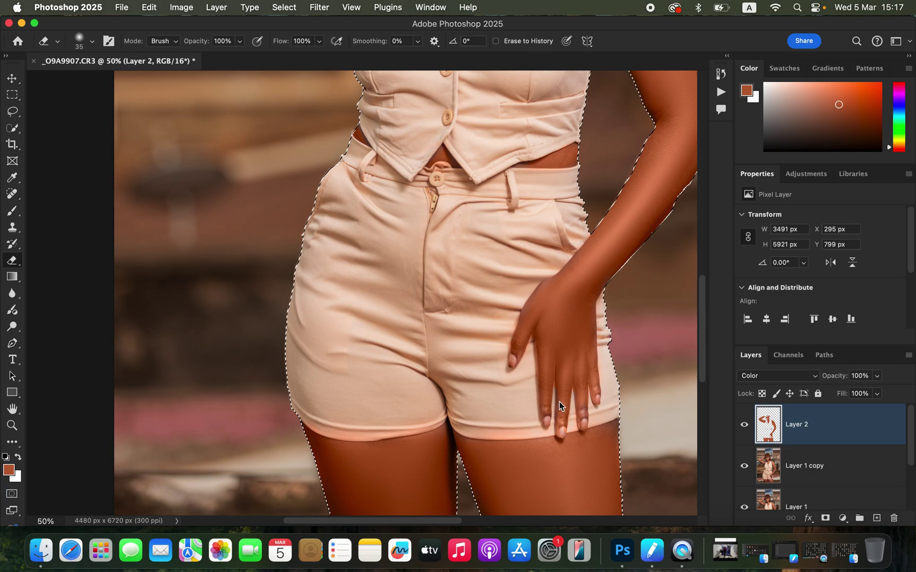
key("b")
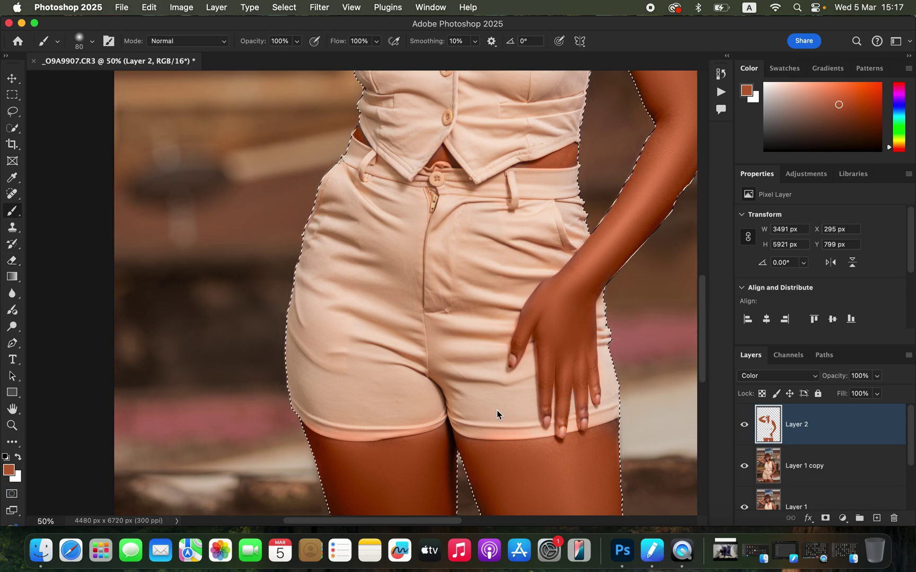
key("e")
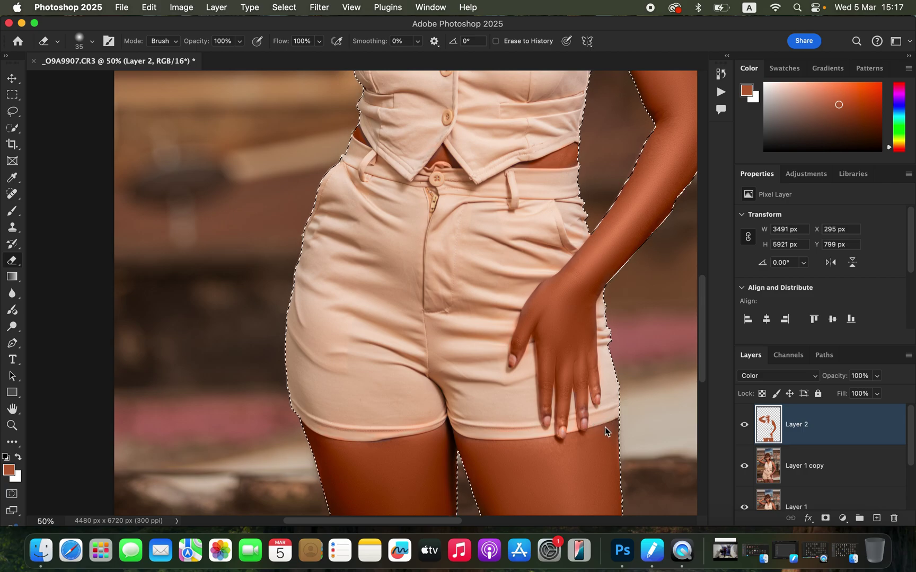
key("b")
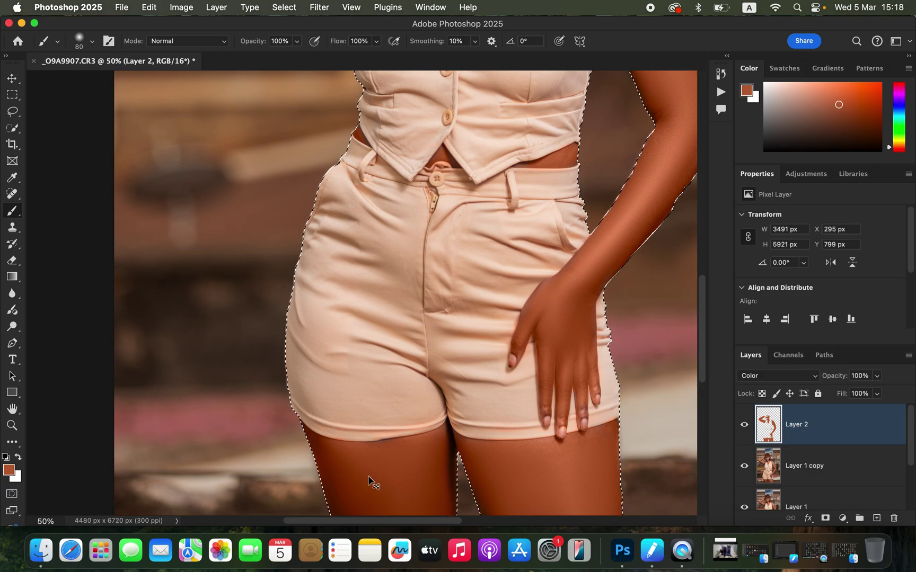
- Deselect the subject with the whole portrait in view
key("super+minus")
key("super+minus")
key("super+minus")
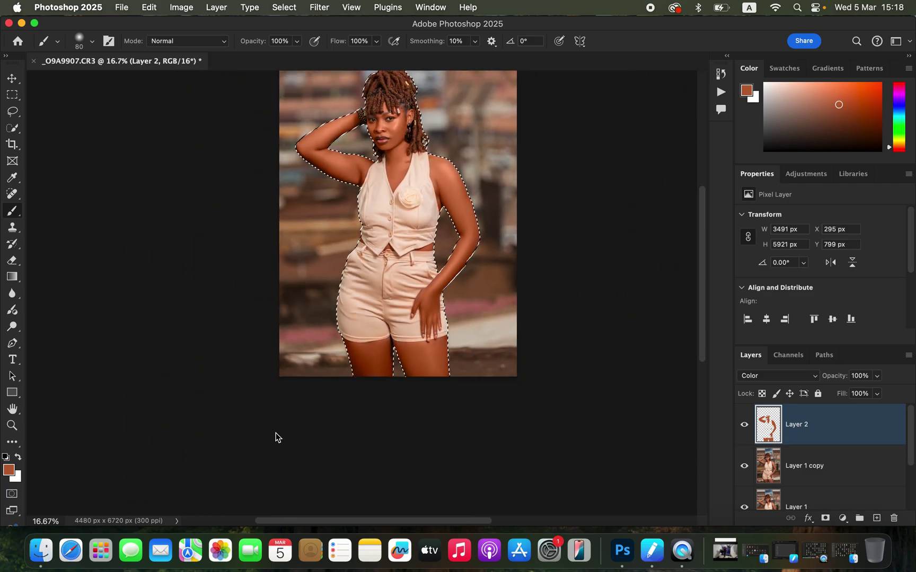
scroll(584, 354, "up", 5)
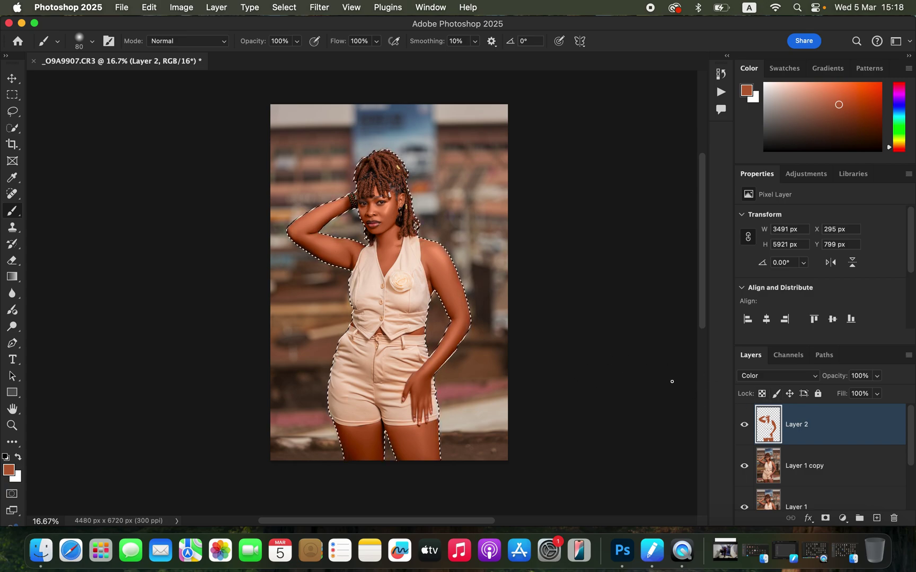
key("super+d")
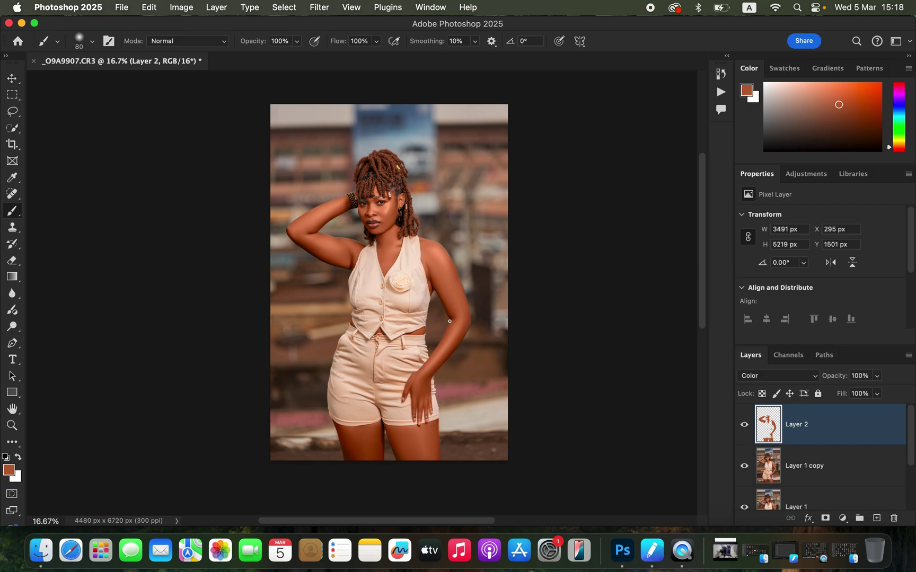
- Lower Layer 2's opacity to 51% and toggle its visibility to compare the skin colour
left_click(877, 375)
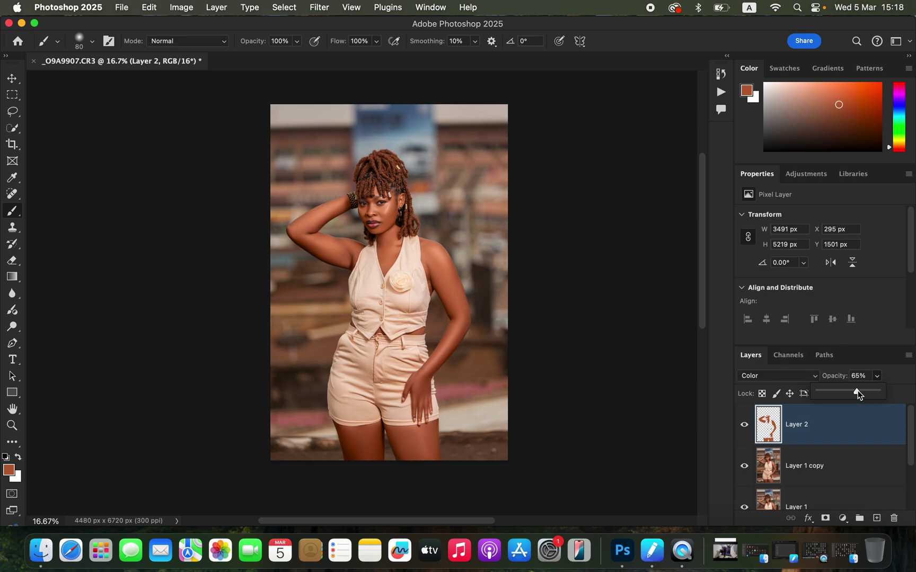
left_click_drag(858, 392, 852, 393)
left_click_drag(846, 392, 848, 393)
left_click(743, 430)
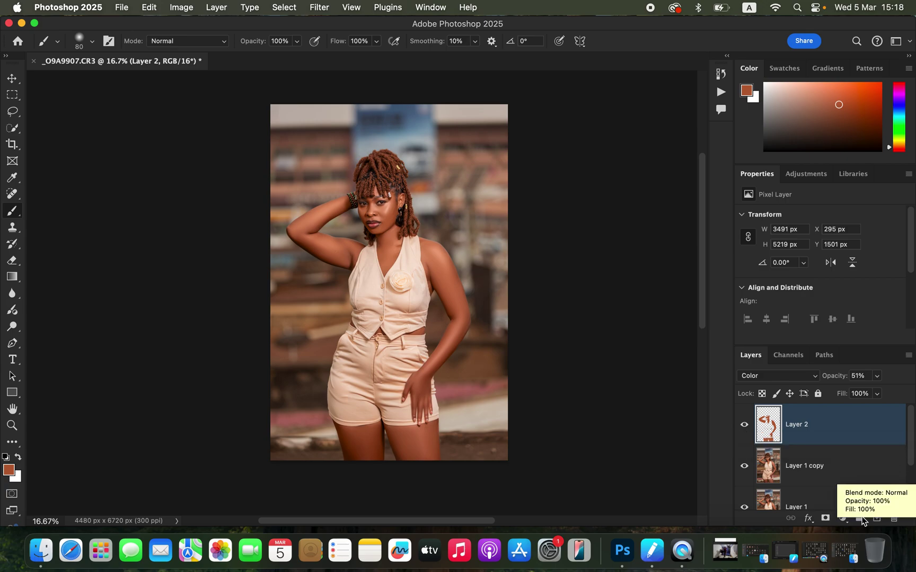
- Add a Hue/Saturation adjustment layer and set the lightness of its Reds to -8
left_click(842, 518)
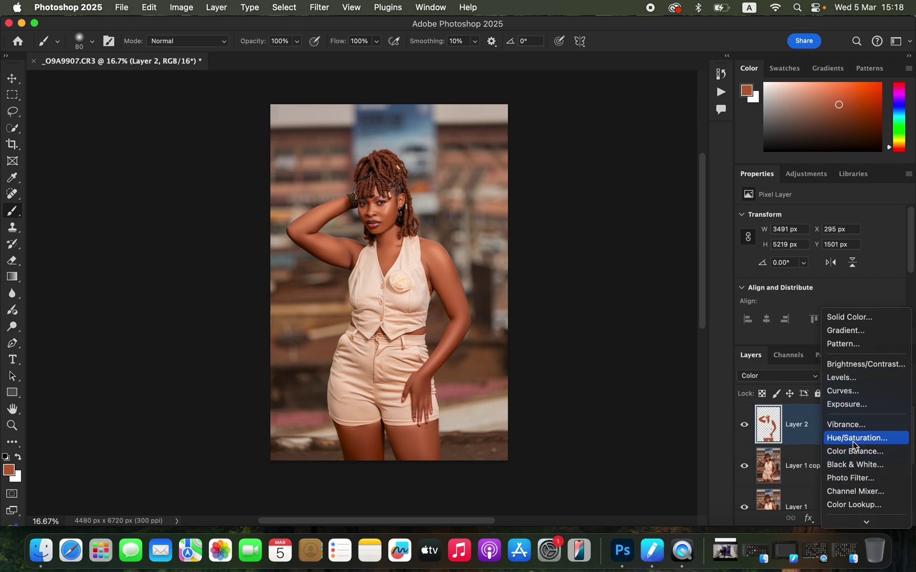
left_click(854, 439)
left_click(801, 233)
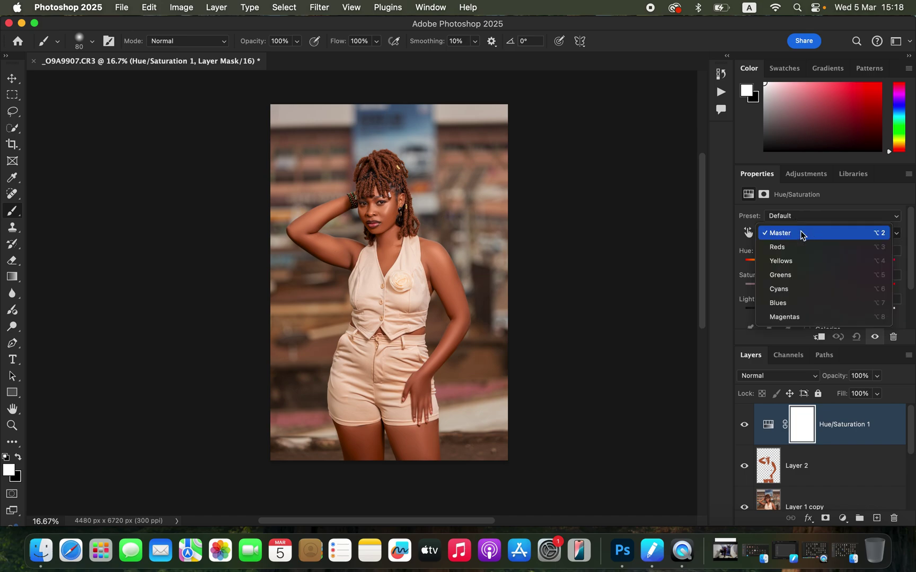
left_click(800, 246)
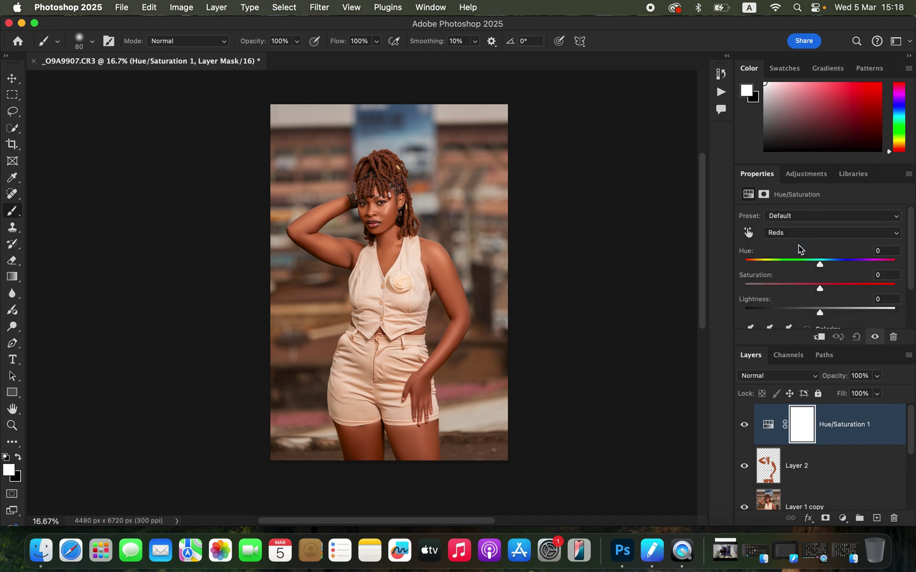
left_click_drag(819, 312, 813, 312)
left_click(812, 312)
left_click_drag(814, 315, 814, 315)
- Add a Color Balance adjustment layer and shift its midtones slightly toward green
left_click(843, 519)
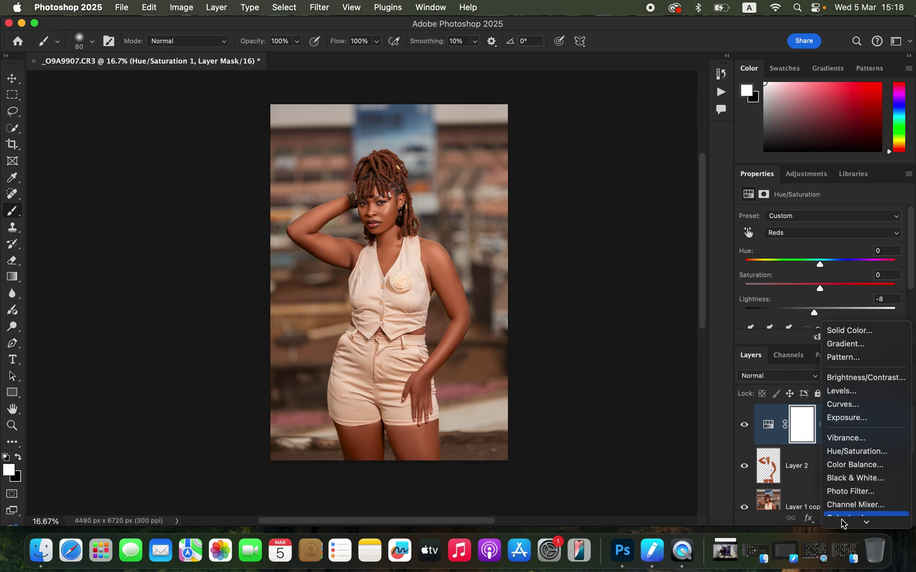
mouse_move(843, 524)
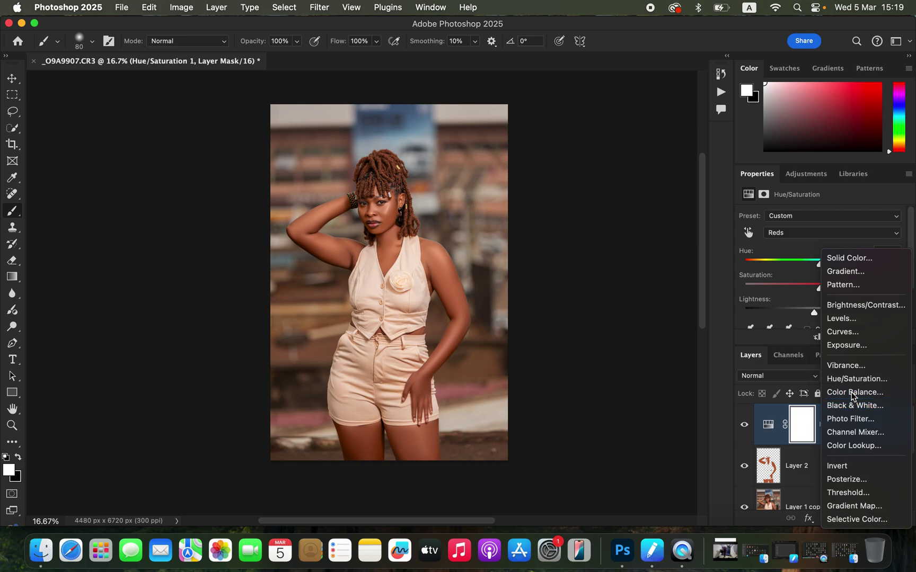
left_click(855, 393)
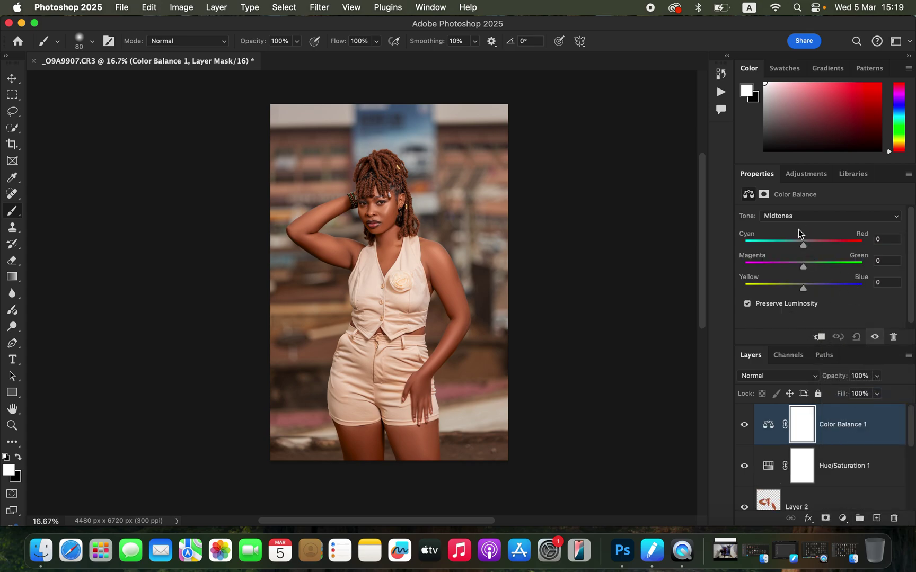
left_click_drag(806, 271, 806, 271)
- Add a Selective Color adjustment layer, set Cyan +5% and Black +2% for the Blacks, and toggle its visibility to compare
left_click(842, 519)
left_click(844, 521)
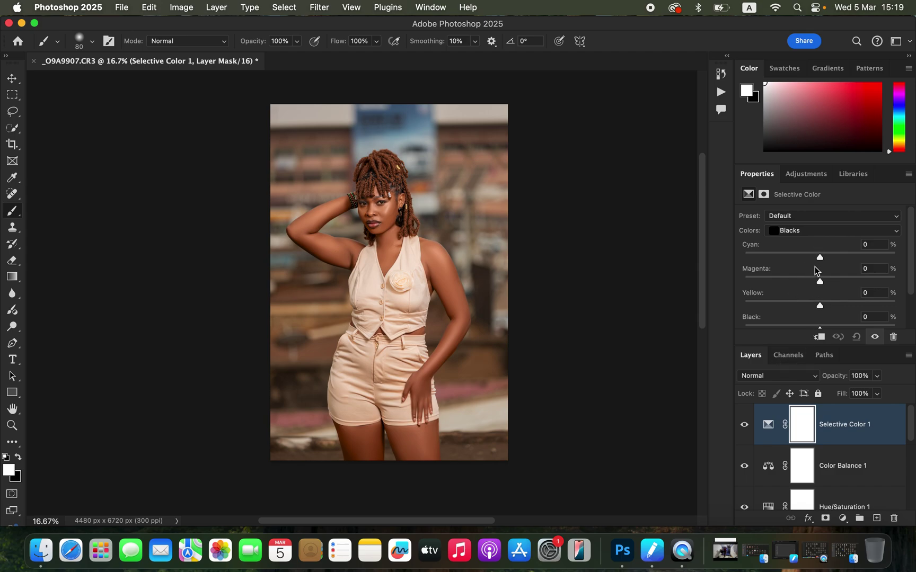
left_click_drag(822, 258, 824, 259)
left_click_drag(911, 282, 912, 302)
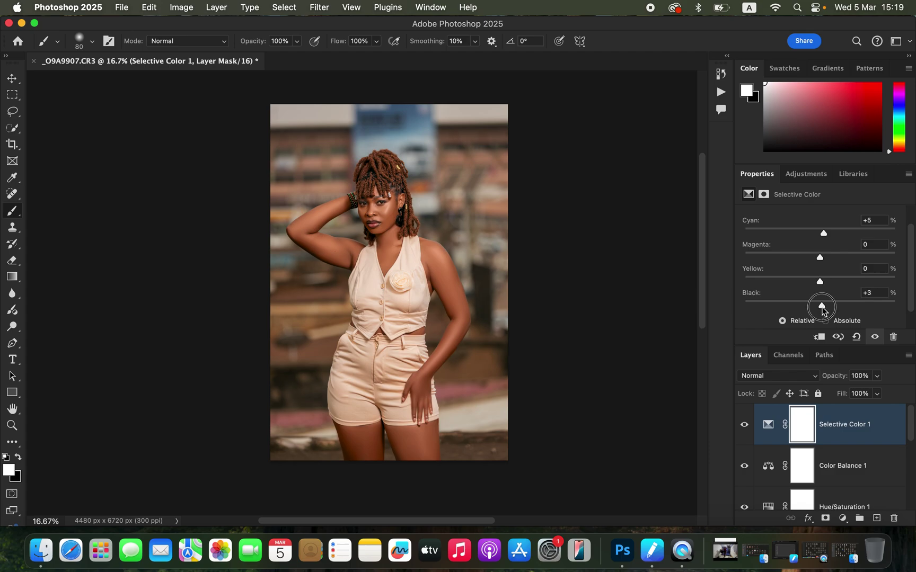
left_click_drag(822, 306, 822, 306)
left_click(744, 425)
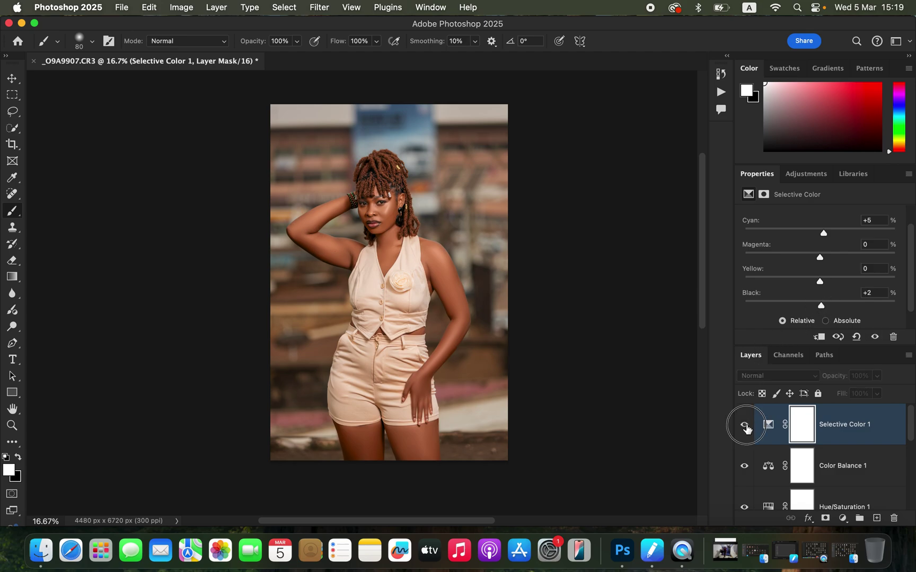
- Toggle the Selective Color 1 layer's visibility to compare the image with and without the adjustment
left_click(745, 426)
left_click(744, 424)
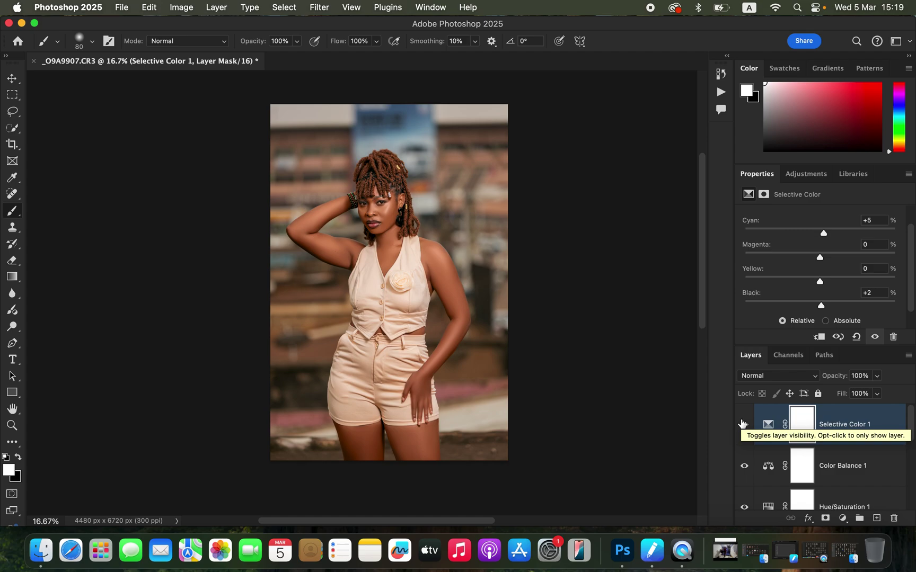
left_click(743, 424)
- Add another Hue/Saturation adjustment layer above Selective Color 1, set its saturation to -76, and invert its mask to black
left_click(842, 519)
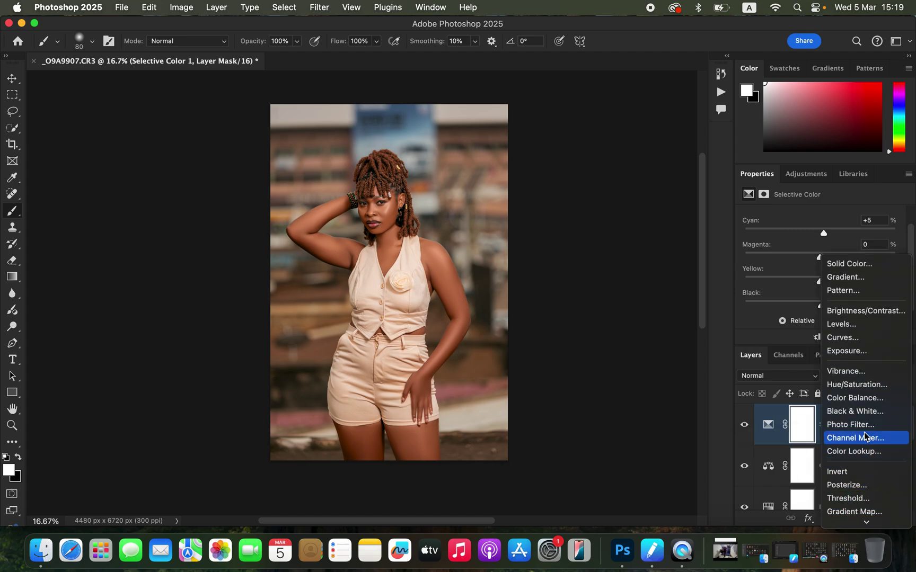
left_click(850, 384)
left_click_drag(767, 288, 762, 288)
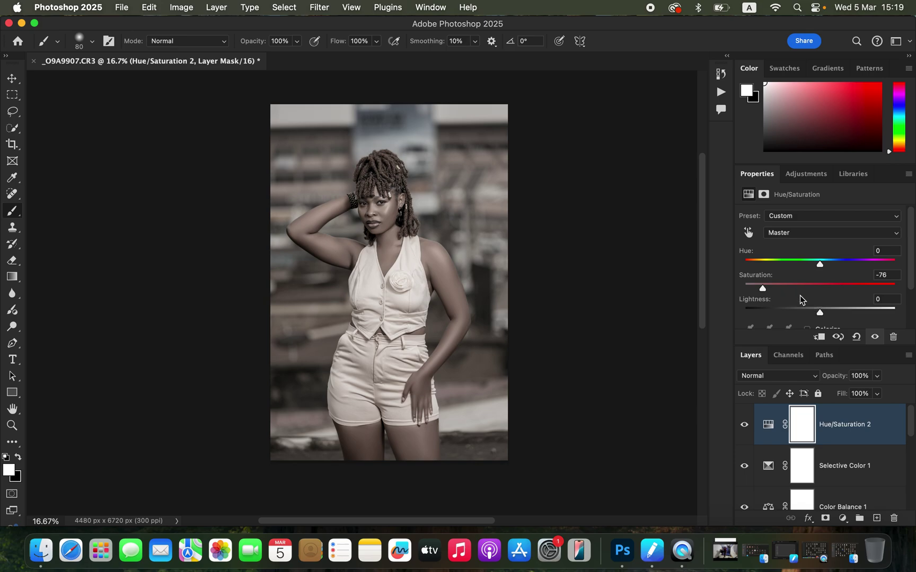
key("super+i")
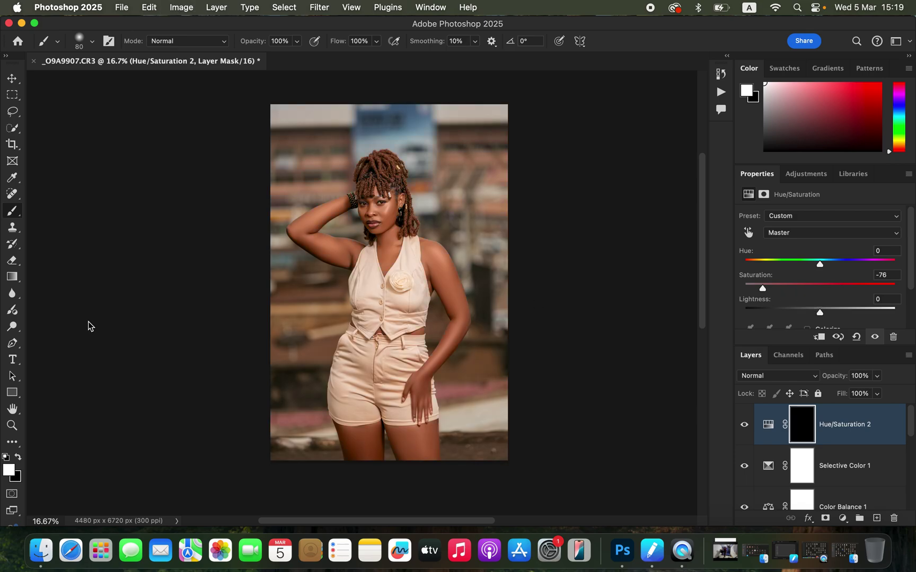
- Paint white on the Hue/Saturation 2 mask over the whites of both eyes, using the Brush tool at size 35
right_click(13, 210)
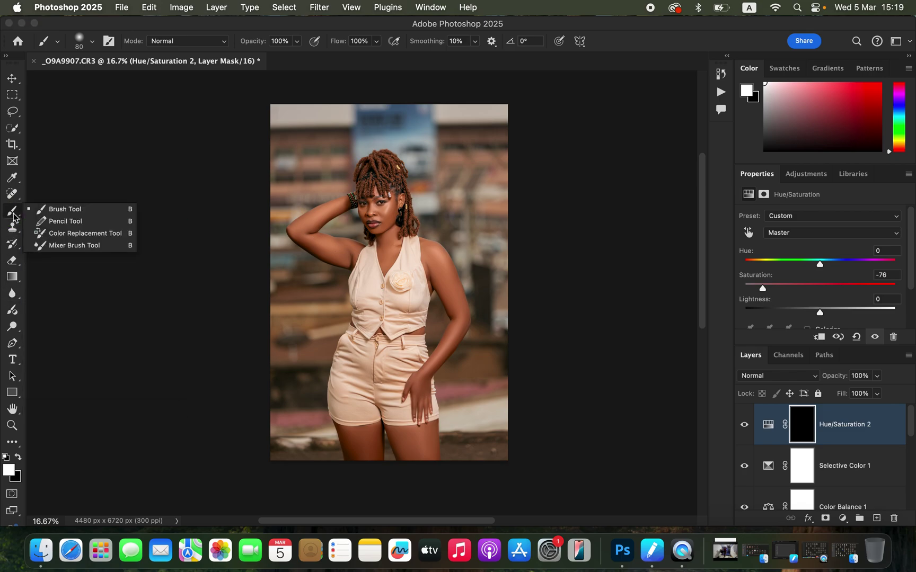
left_click(59, 210)
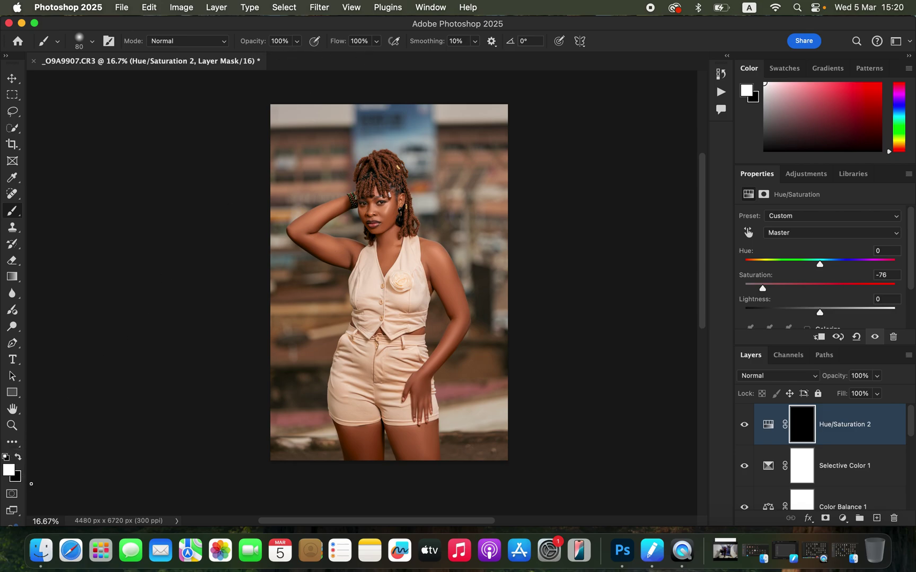
left_click(17, 459)
left_click(16, 458)
key("super+equal")
key("super+equal")
key("super+equal")
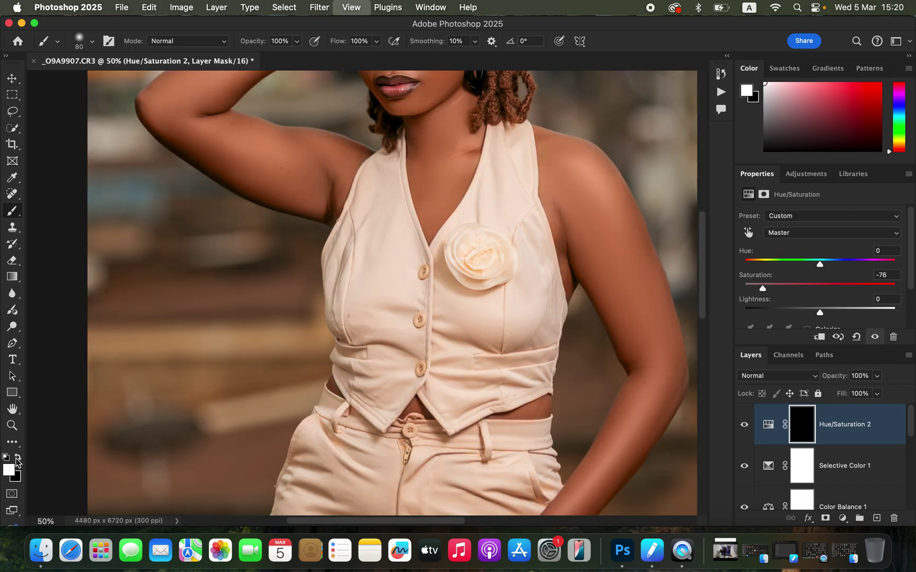
key("super+equal")
scroll(532, 211, "up", 10)
mouse_move(532, 174)
left_mouse_down()
mouse_move(553, 314)
mouse_move(589, 330)
left_mouse_up()
key("bracketleft")
key("bracketleft")
key("bracketleft")
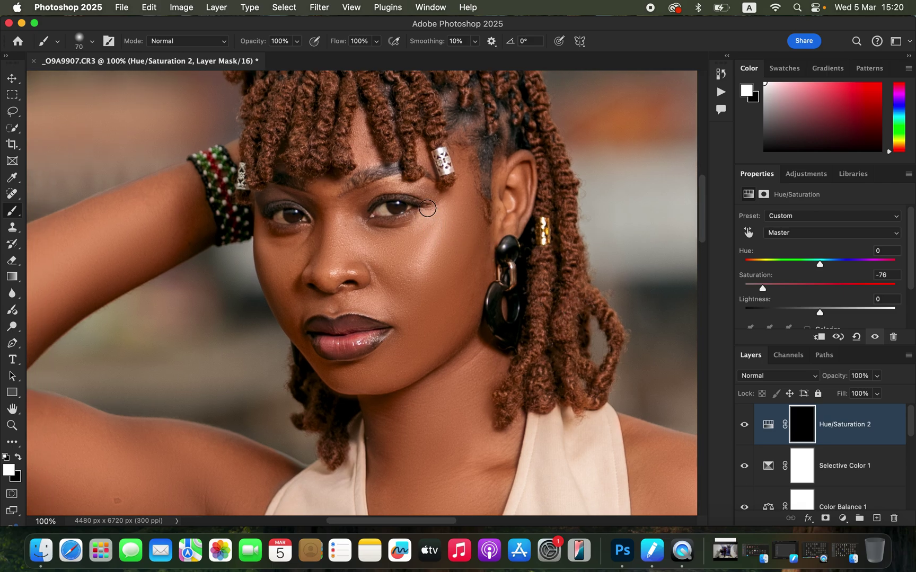
key("bracketleft")
left_click_drag(385, 208, 385, 211)
mouse_move(293, 218)
left_mouse_down()
mouse_move(278, 217)
mouse_move(306, 214)
left_mouse_up()
- Compare the retouched portrait with the original by showing only the Background layer, and restore all layers
key("super+minus")
key("super+minus")
key("super+minus")
key("super+minus")
key("super+minus")
key("super+minus")
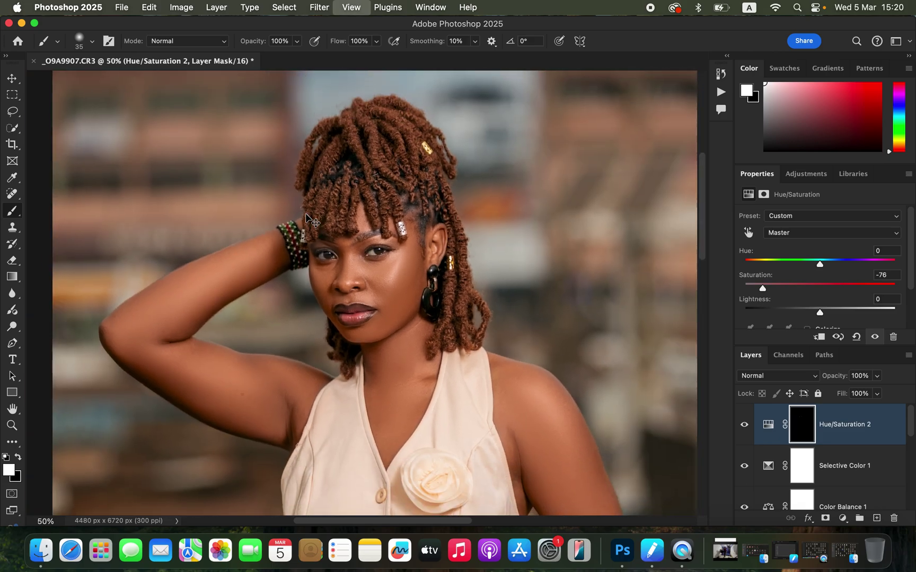
key("super+plus")
key("super+plus")
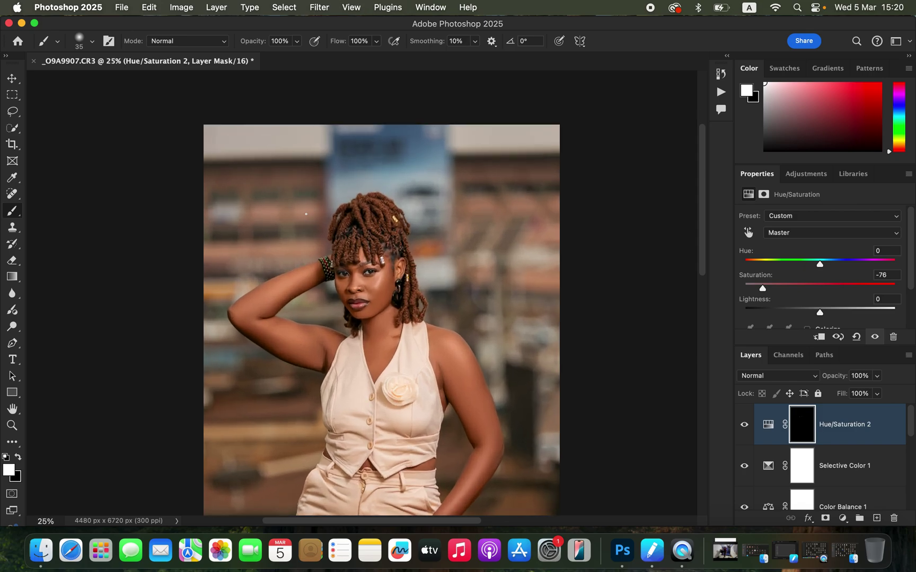
scroll(395, 231, "down", 5)
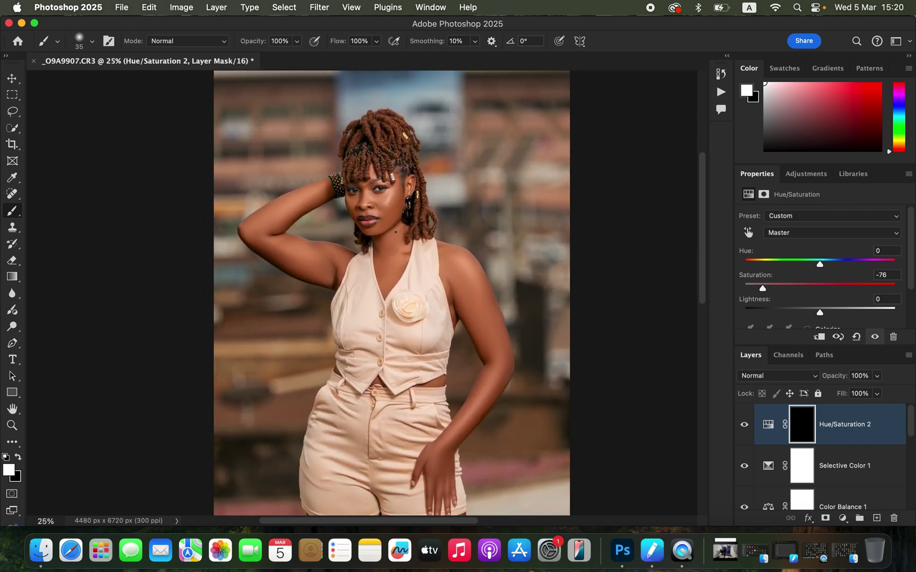
scroll(833, 445, "down", 5)
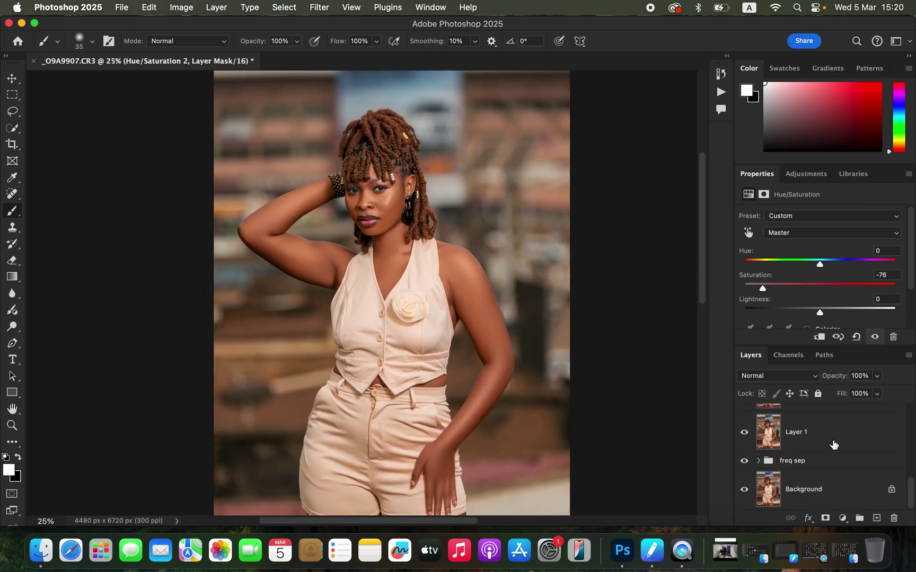
left_click(744, 490, "alt")
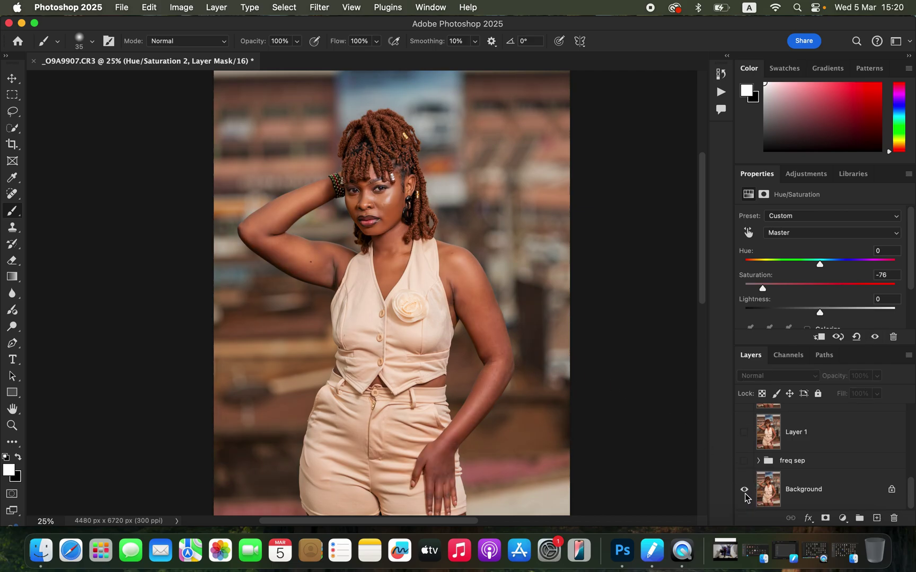
left_click(745, 493, "alt")
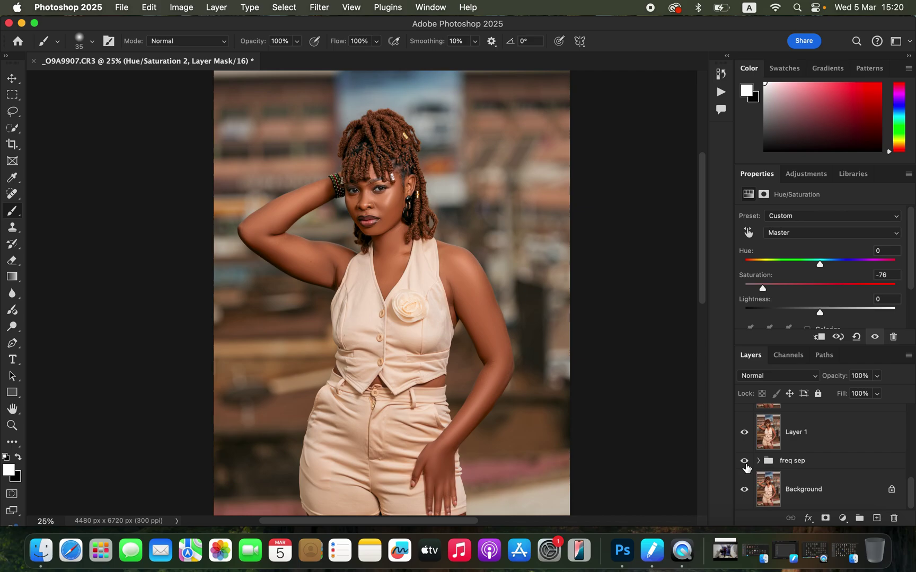
- Set up an Export As of the portrait in JPG format with quality 7 and Bicubic Sharper resampling
left_click(122, 8)
mouse_move(234, 211)
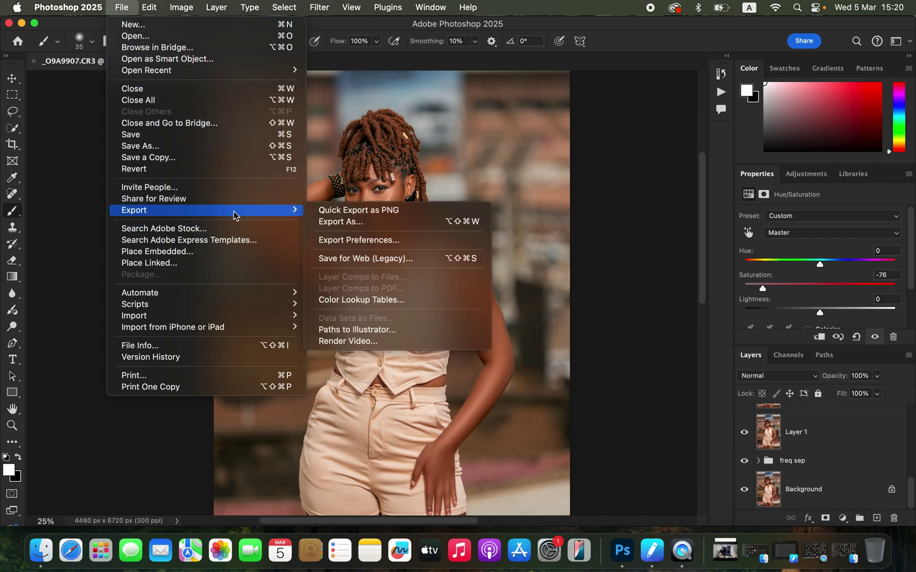
left_click(378, 227)
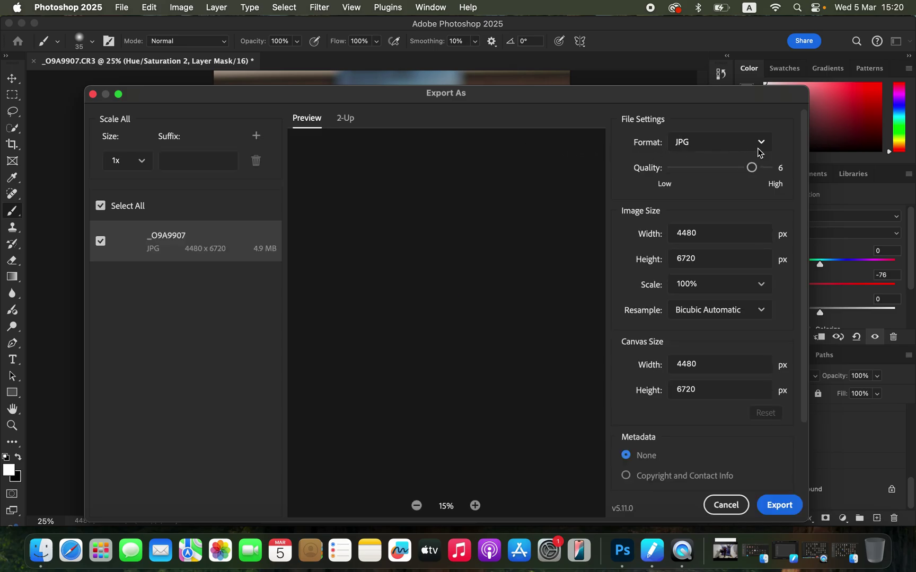
left_click(769, 170)
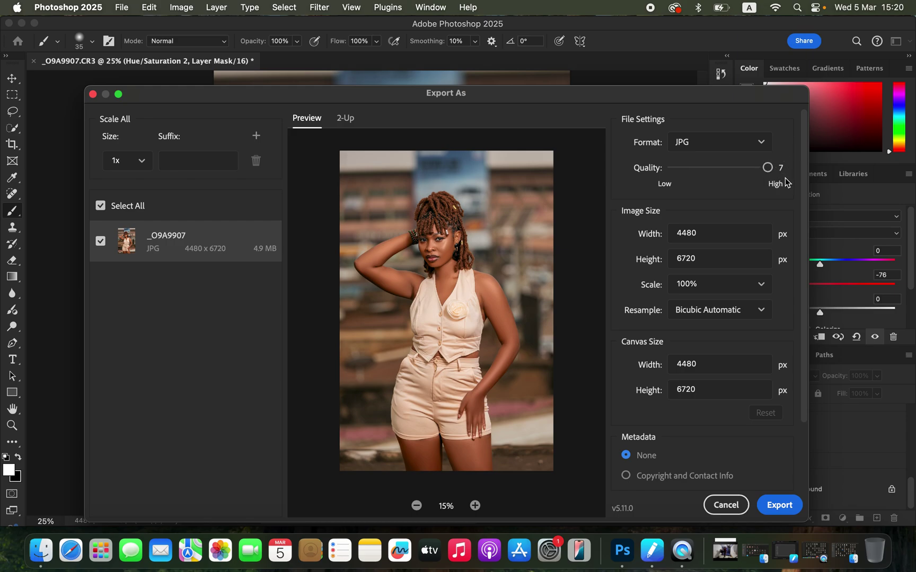
left_click(741, 313)
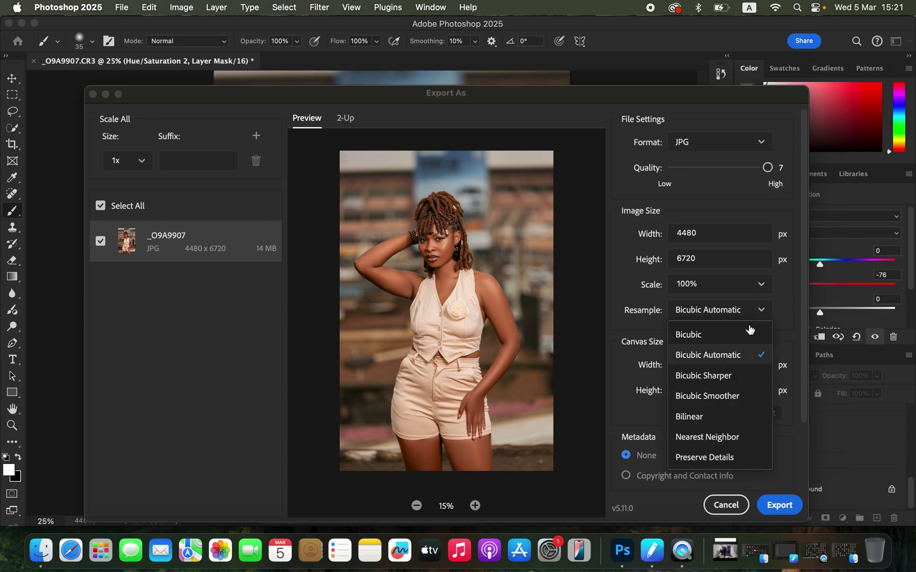
left_click(741, 375)
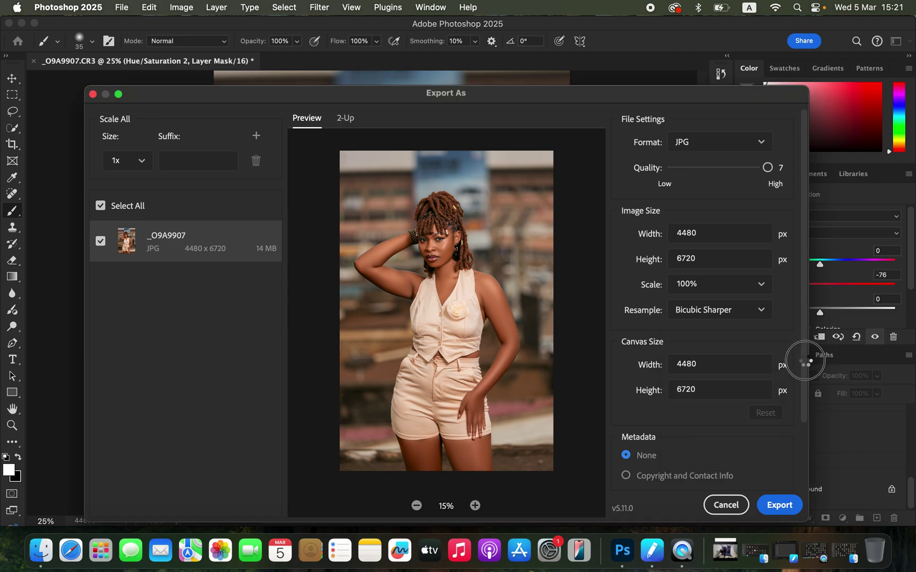
scroll(807, 415, "down", 5)
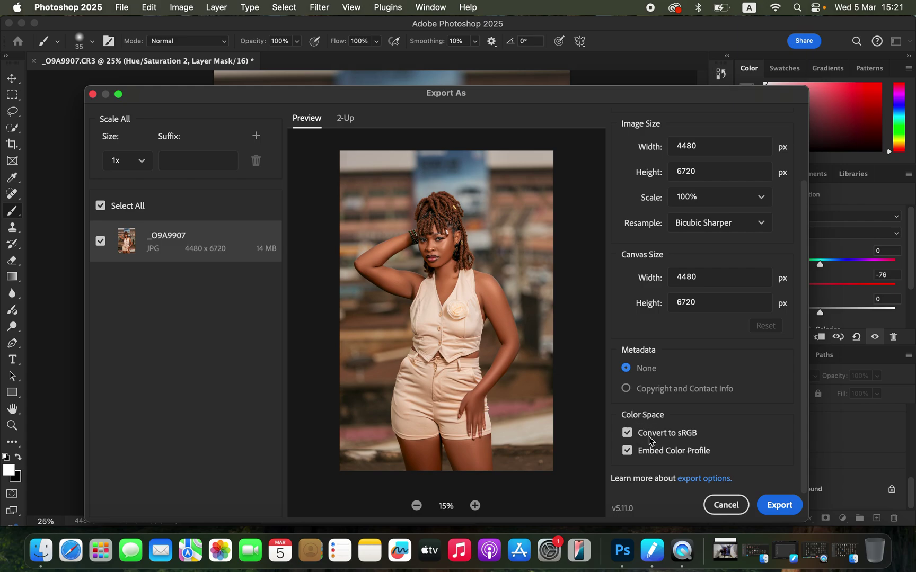
- Export the portrait to the Desktop under the file name _O9A9907
left_click(778, 510)
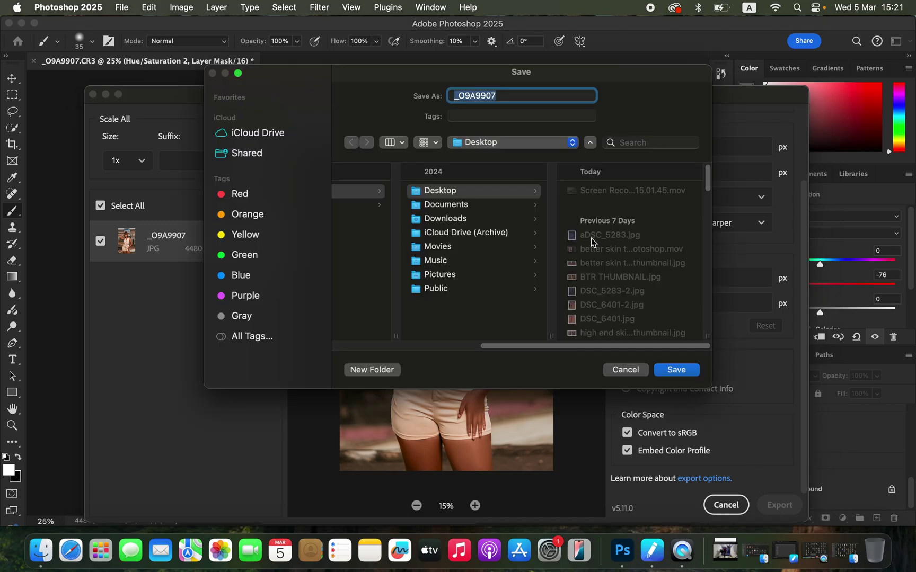
left_click(678, 370)
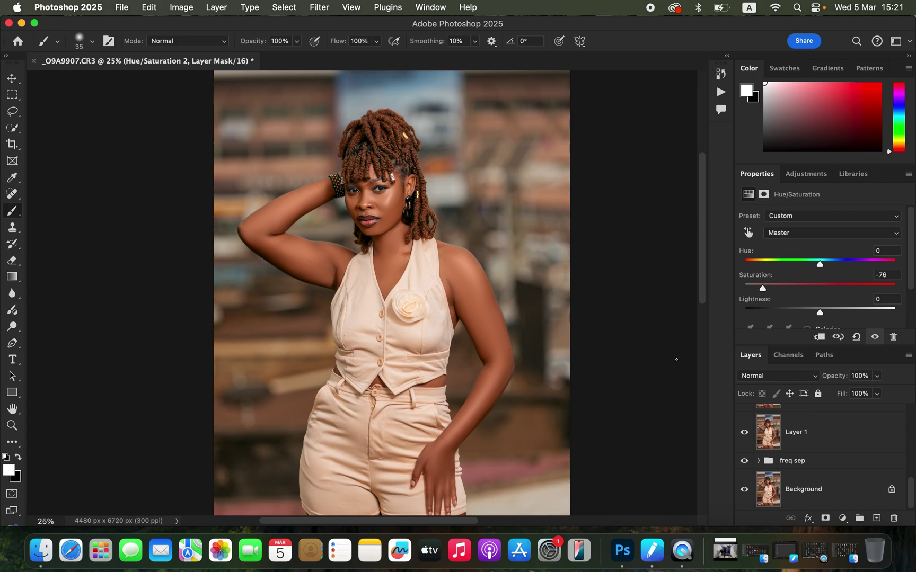
key("super+minus")
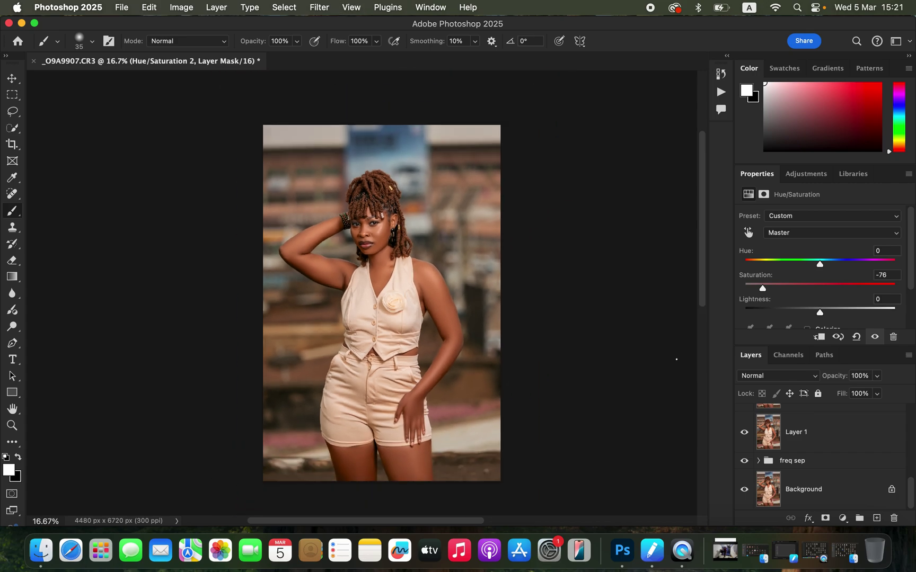